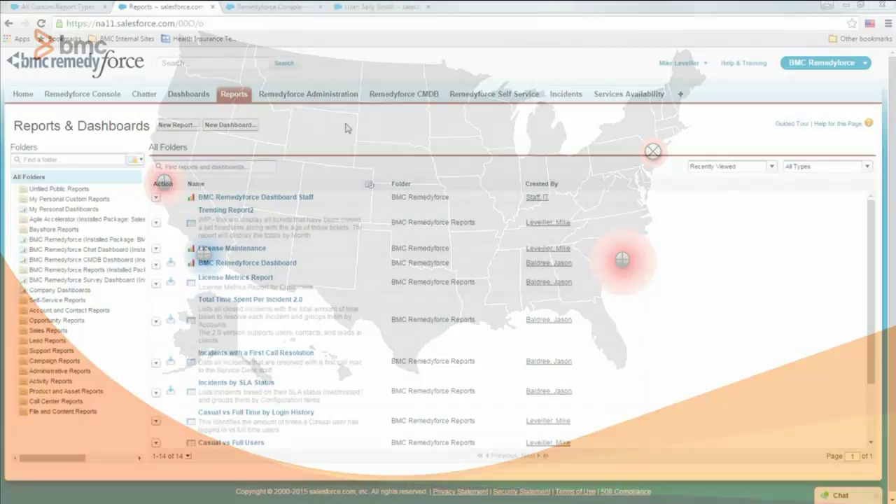
Create a new report of the Incidents report type.
{"action": "left_click", "coordinate": [177, 126]}
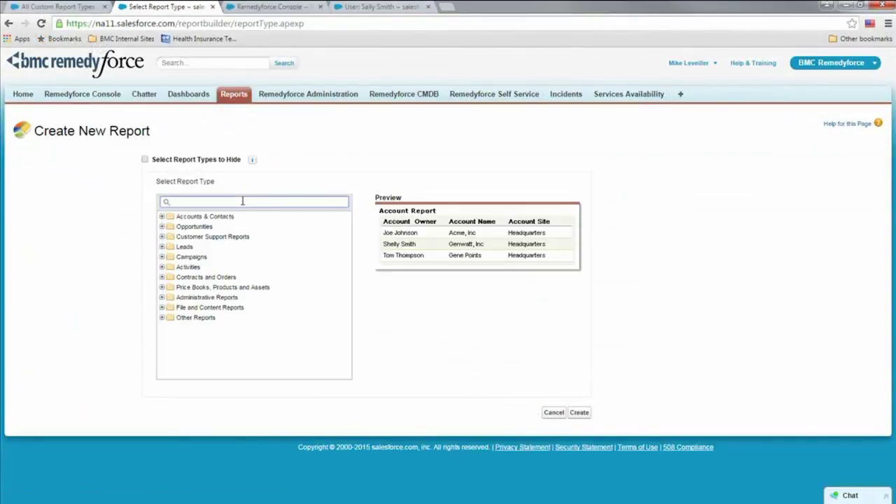
{"action": "type", "text": "incident"}
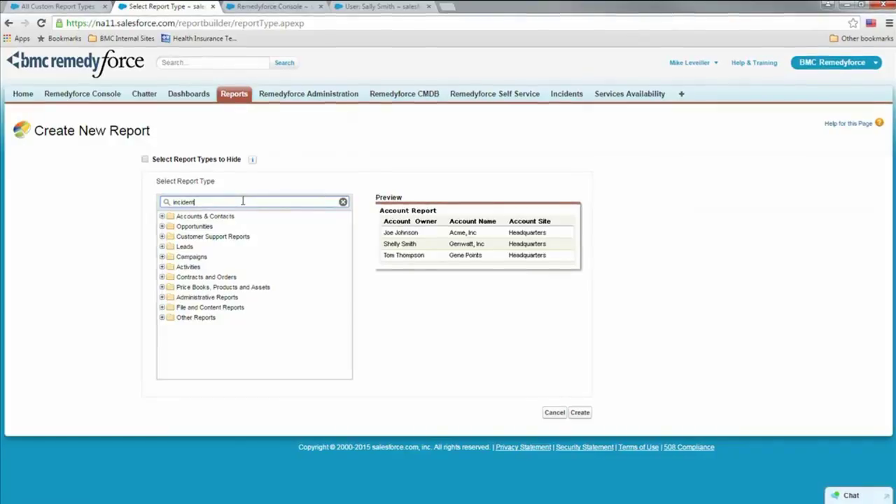
{"action": "left_click", "coordinate": [197, 327]}
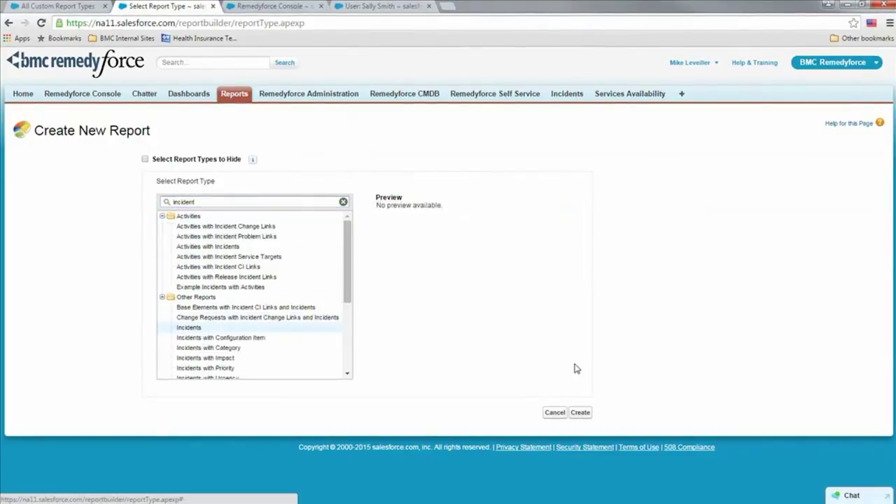
{"action": "left_click", "coordinate": [581, 413]}
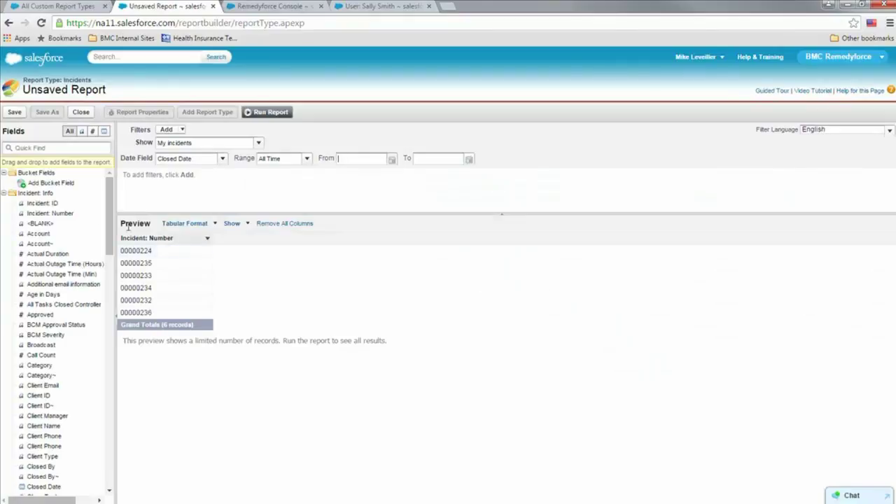
Search the report fields for 'city' and then 'country', finding no matching fields.
{"action": "left_click", "coordinate": [55, 149]}
{"action": "type", "text": "city"}
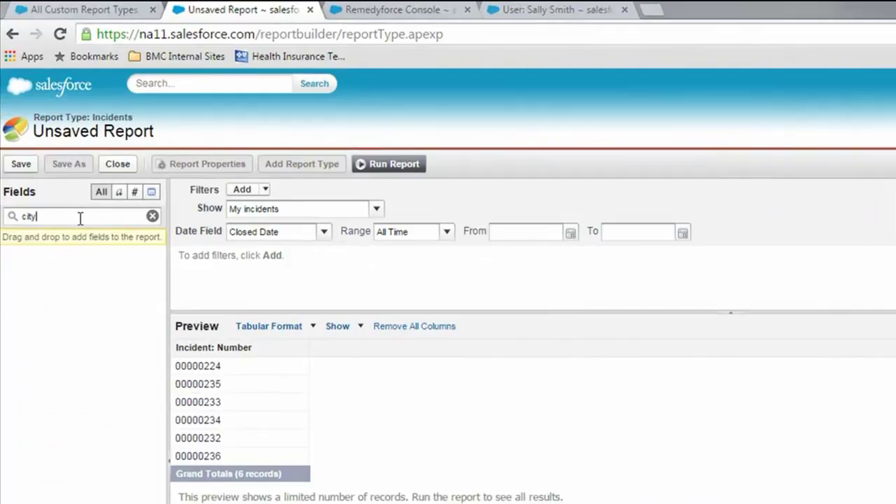
{"action": "key", "text": "BackSpace"}
{"action": "key", "text": "BackSpace"}
{"action": "key", "text": "BackSpace"}
{"action": "key", "text": "BackSpace"}
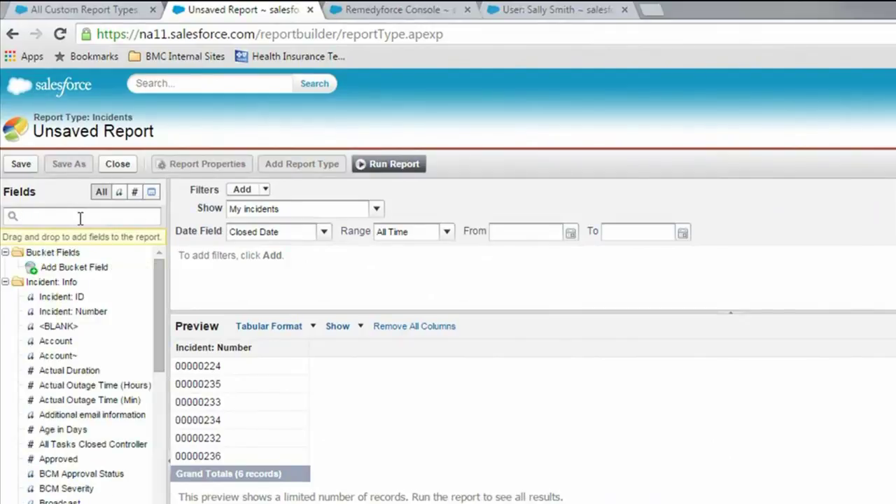
{"action": "type", "text": "cou"}
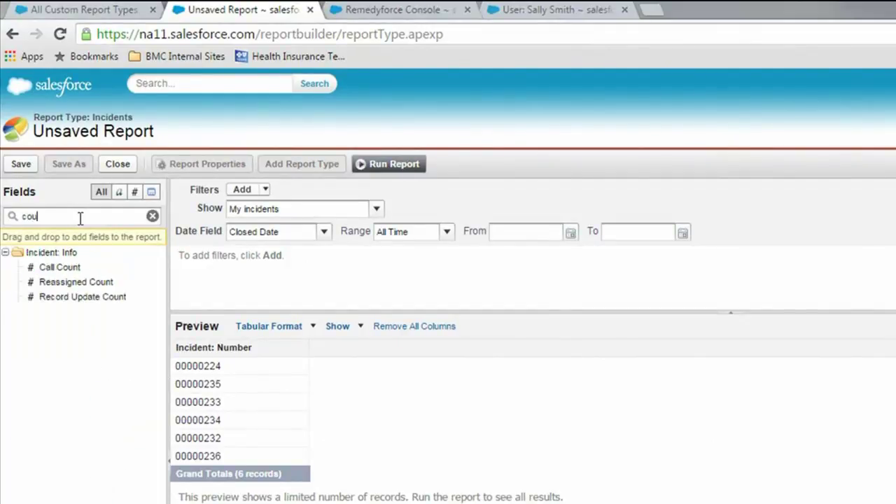
{"action": "type", "text": "ntry"}
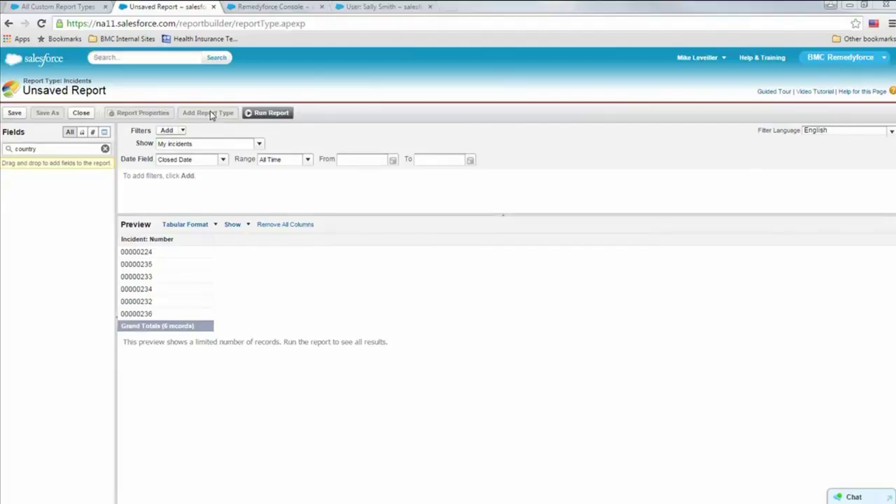
In the console, open the client user's record for editing and review its address and locale fields.
{"action": "left_click", "coordinate": [265, 8]}
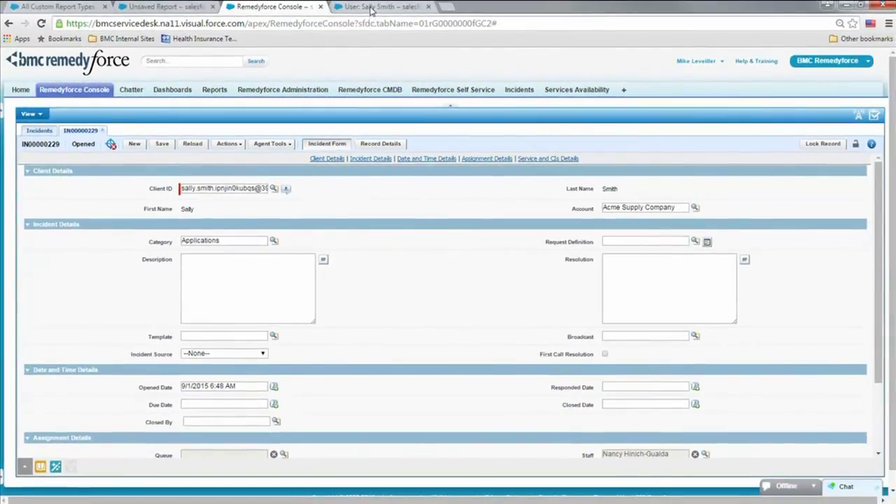
{"action": "left_click", "coordinate": [371, 9]}
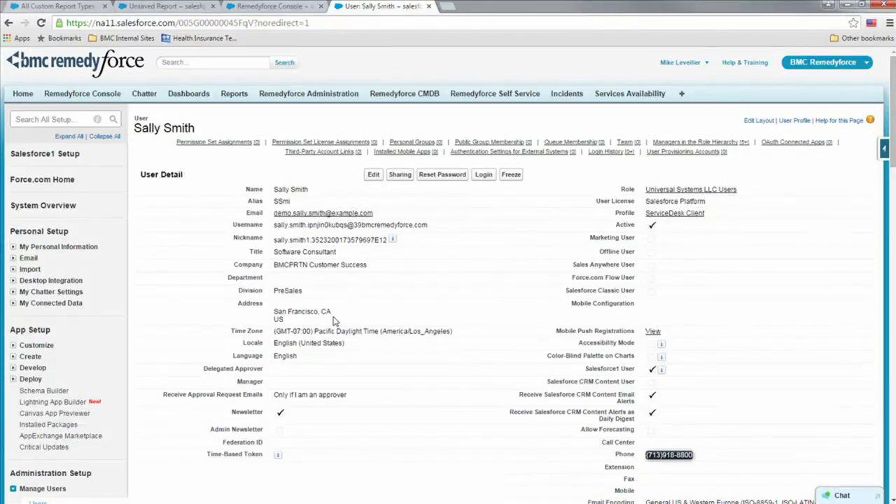
{"action": "left_click", "coordinate": [373, 174]}
{"action": "scroll", "coordinate": [410, 284], "scroll_direction": "down", "scroll_amount": 4}
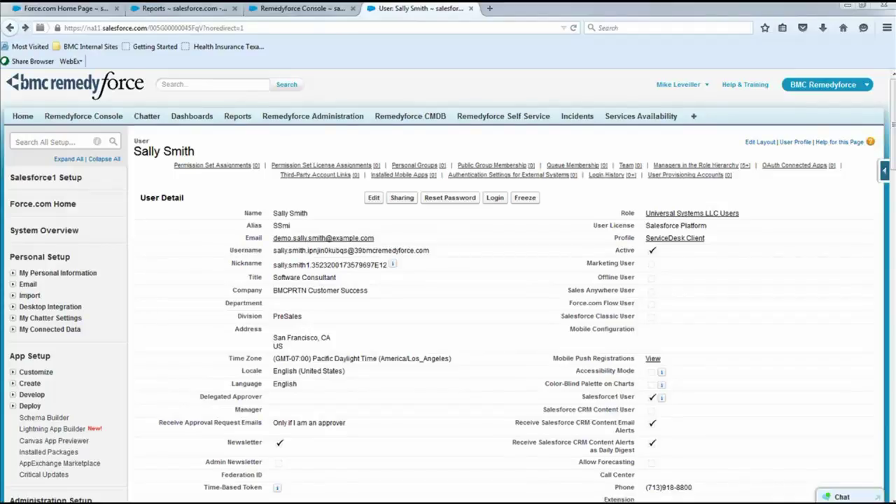
Go to Setup > App Setup > Create > Report Types to list custom report types.
{"action": "left_click", "coordinate": [678, 84]}
{"action": "left_click", "coordinate": [666, 125]}
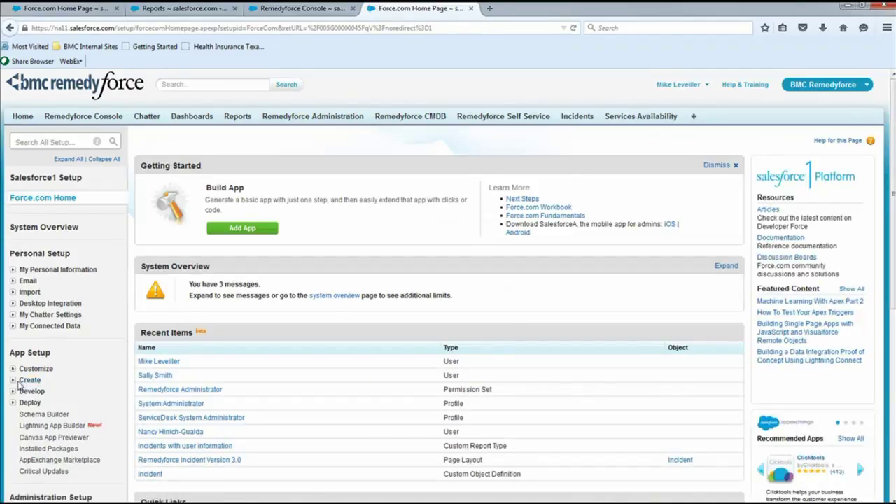
{"action": "left_click", "coordinate": [29, 381]}
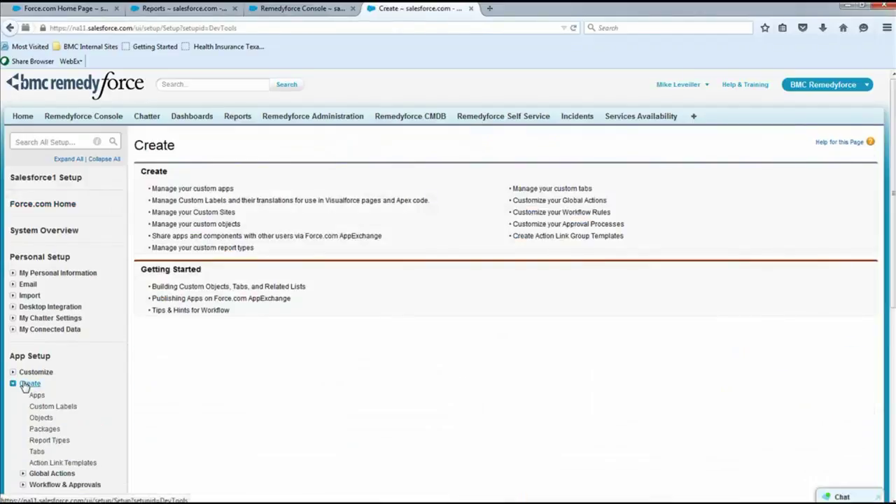
{"action": "left_click", "coordinate": [37, 443]}
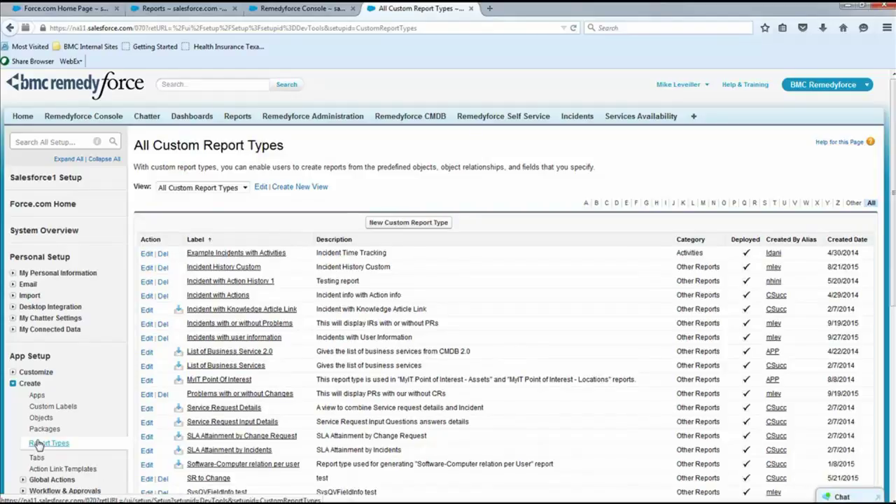
Begin a new custom report type with Incidents as the primary object.
{"action": "left_click", "coordinate": [407, 225]}
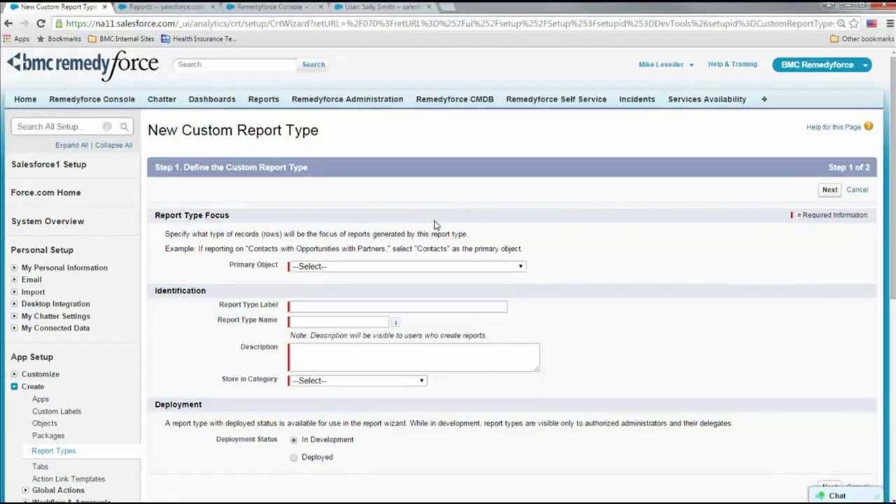
{"action": "left_click", "coordinate": [501, 268]}
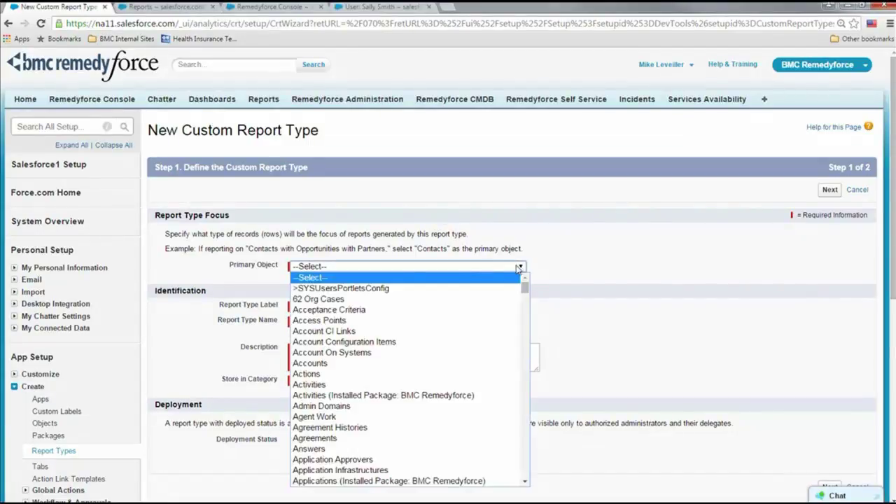
{"action": "type", "text": "inc"}
{"action": "scroll", "coordinate": [411, 406], "scroll_direction": "down", "scroll_amount": 3}
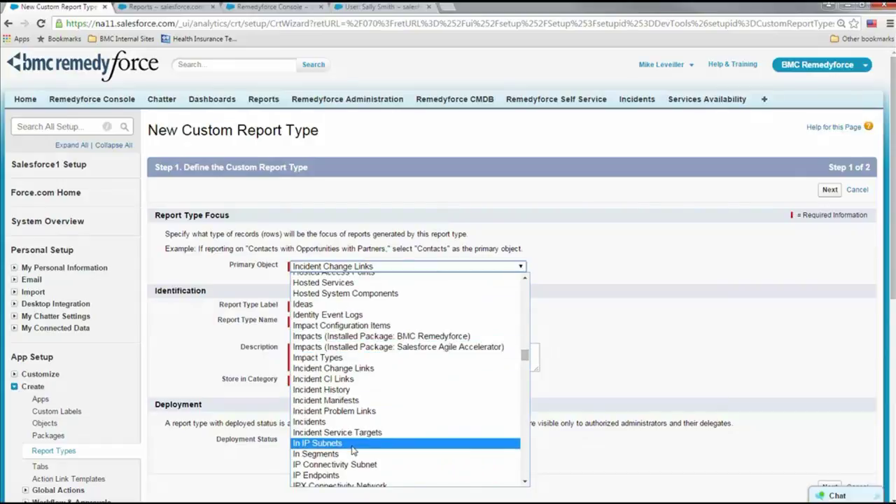
{"action": "left_click", "coordinate": [338, 423]}
{"action": "left_click", "coordinate": [386, 306]}
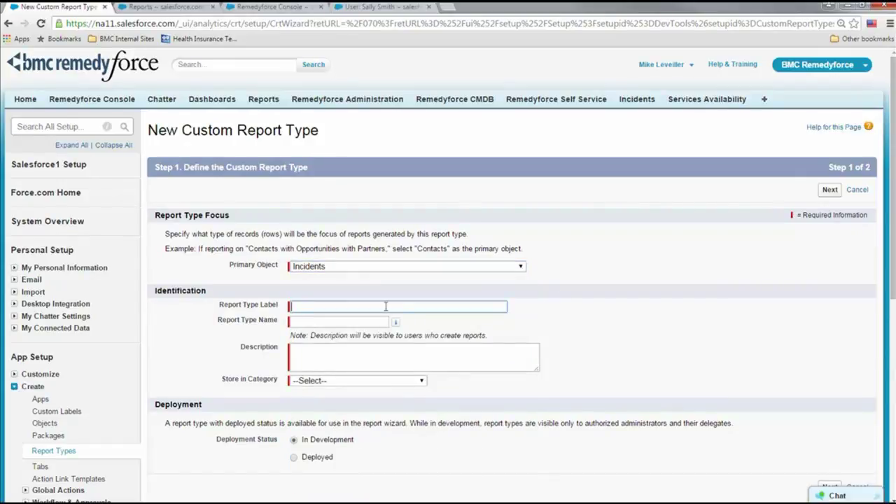
Label it 'Incidents with user information', paste a description, choose Other Reports, and continue.
{"action": "type", "text": "Incidents w"}
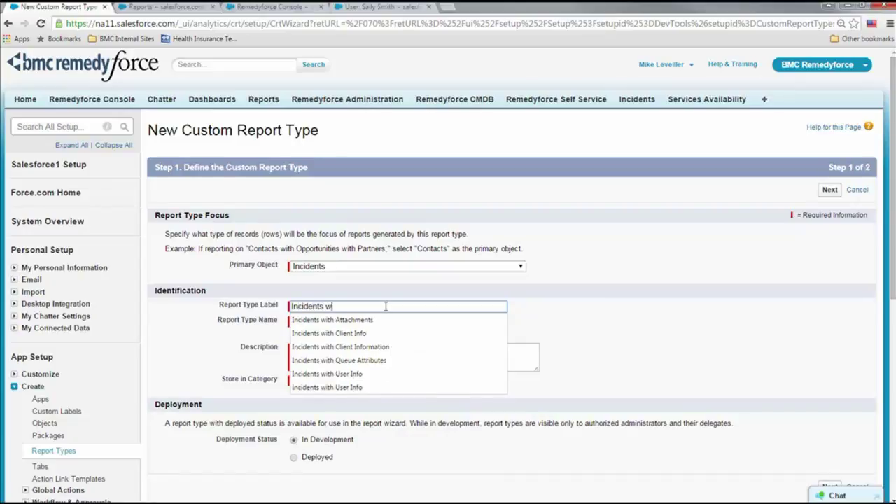
{"action": "type", "text": "ith user inf"}
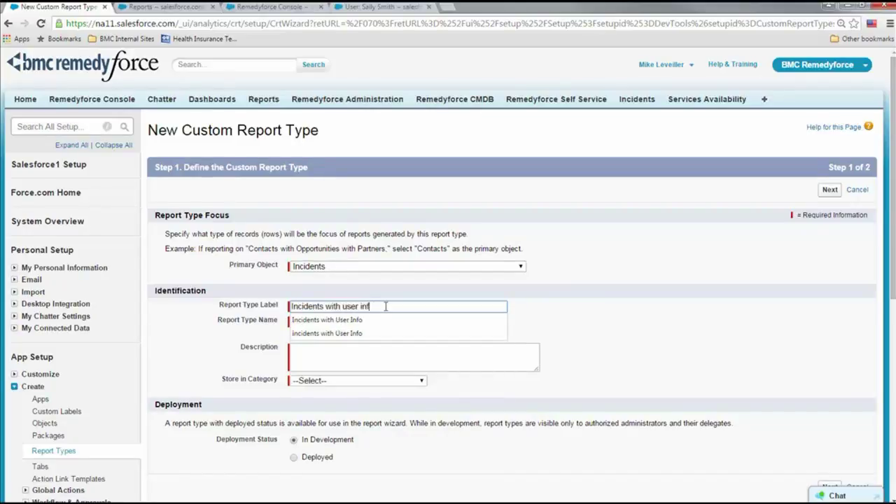
{"action": "type", "text": "ormation"}
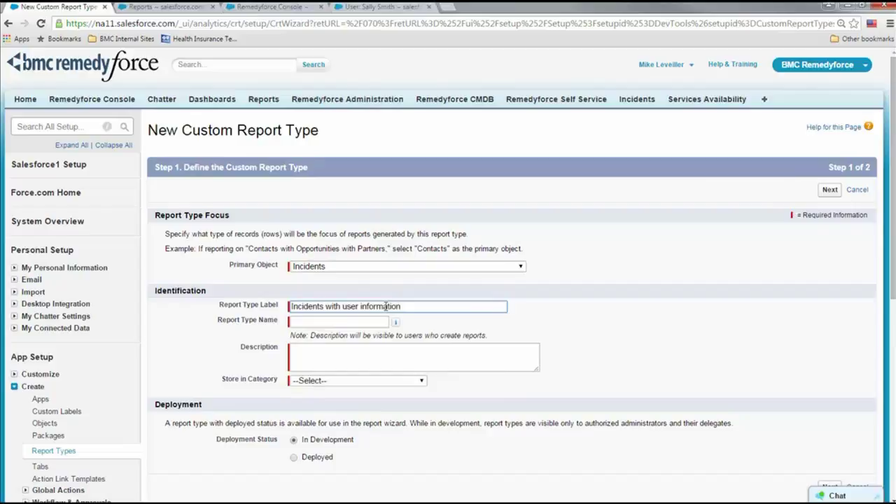
{"action": "key", "text": "Tab"}
{"action": "left_click", "coordinate": [369, 358]}
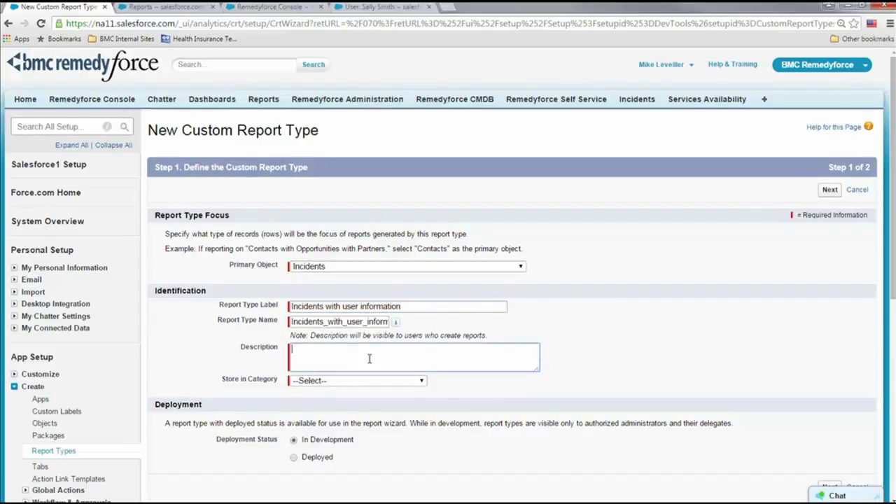
{"action": "type", "text": "Incidents with User Information"}
{"action": "left_click", "coordinate": [422, 383]}
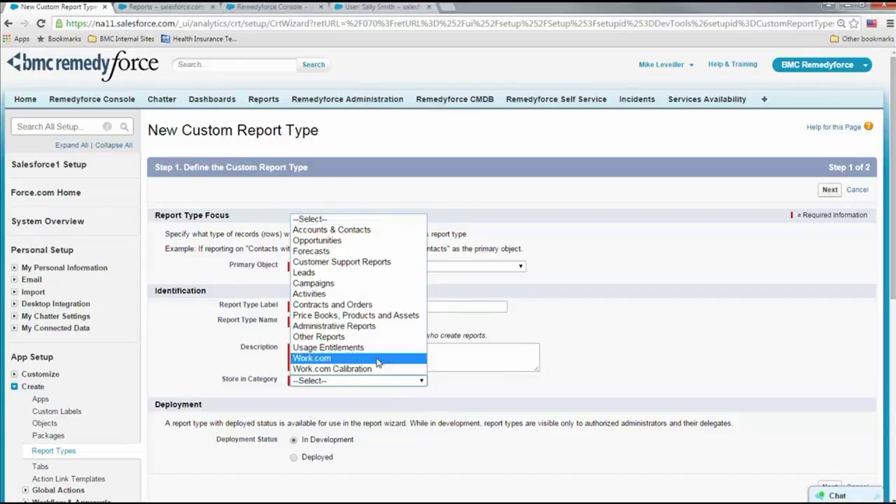
{"action": "left_click", "coordinate": [330, 337]}
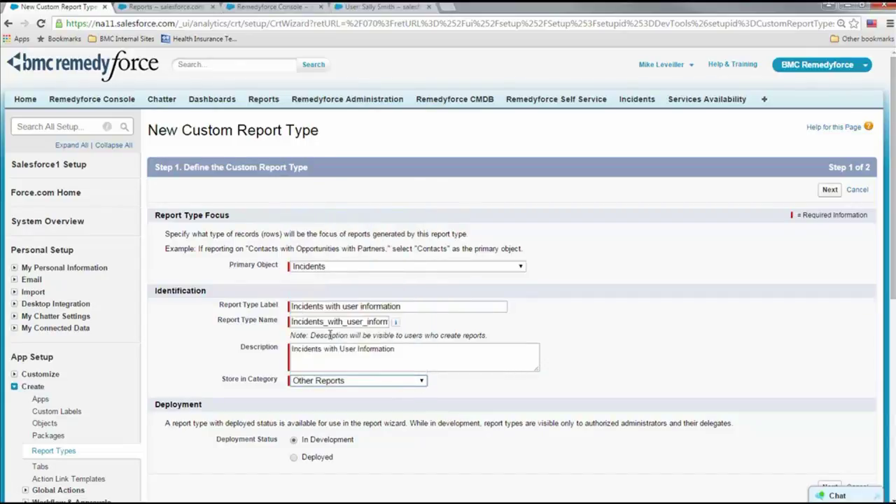
{"action": "left_click", "coordinate": [830, 190]}
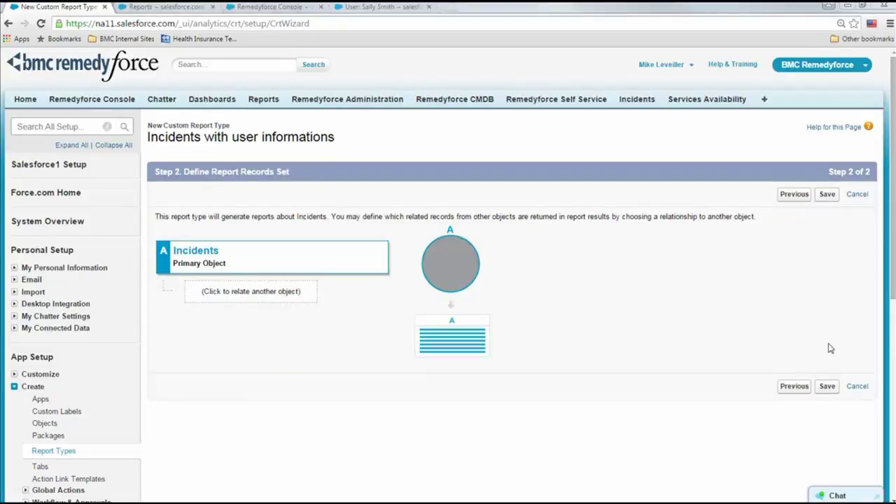
Remove the empty related object B so Incidents stands alone, and save the report type.
{"action": "left_click", "coordinate": [287, 294]}
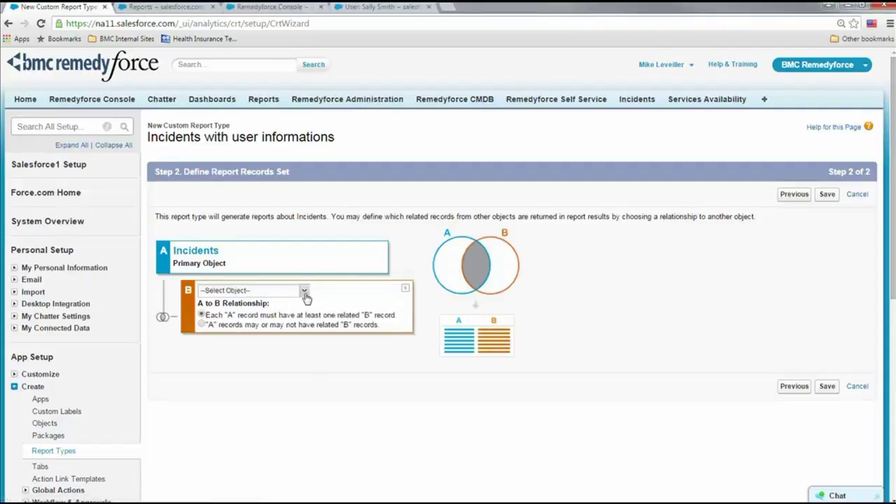
{"action": "left_click", "coordinate": [305, 293]}
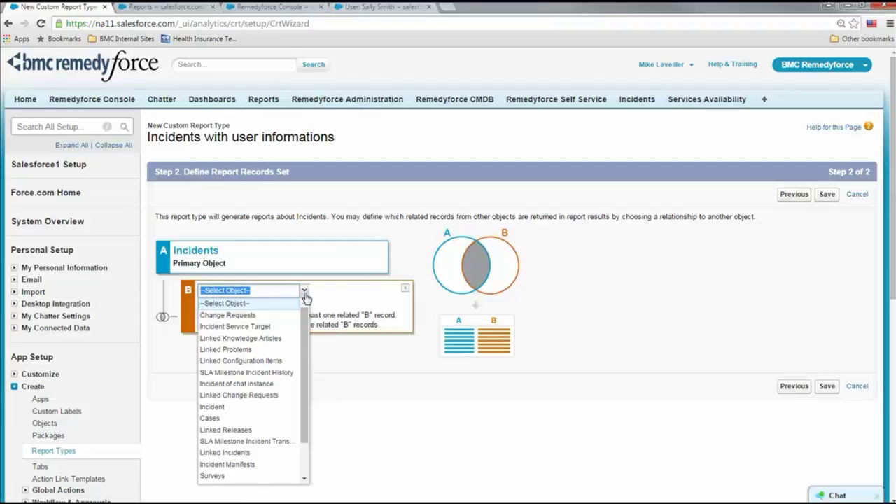
{"action": "left_click_drag", "start_coordinate": [305, 313], "coordinate": [300, 354]}
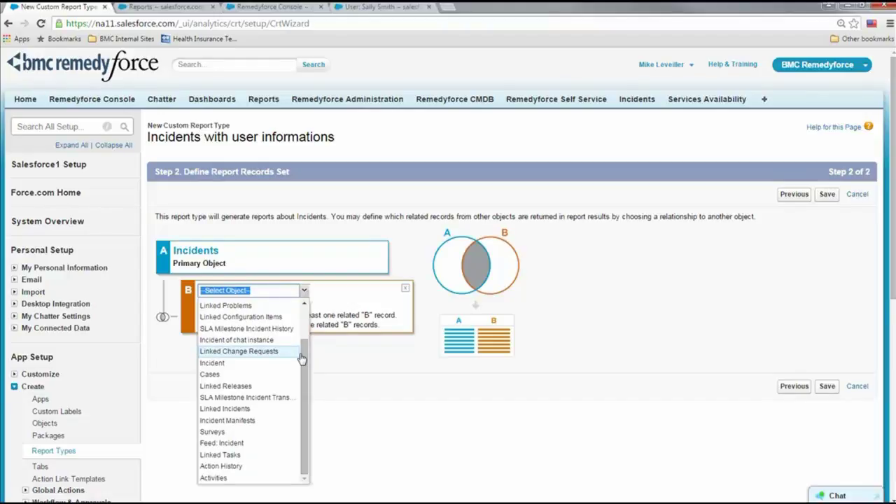
{"action": "left_click", "coordinate": [338, 358]}
{"action": "left_click", "coordinate": [405, 288]}
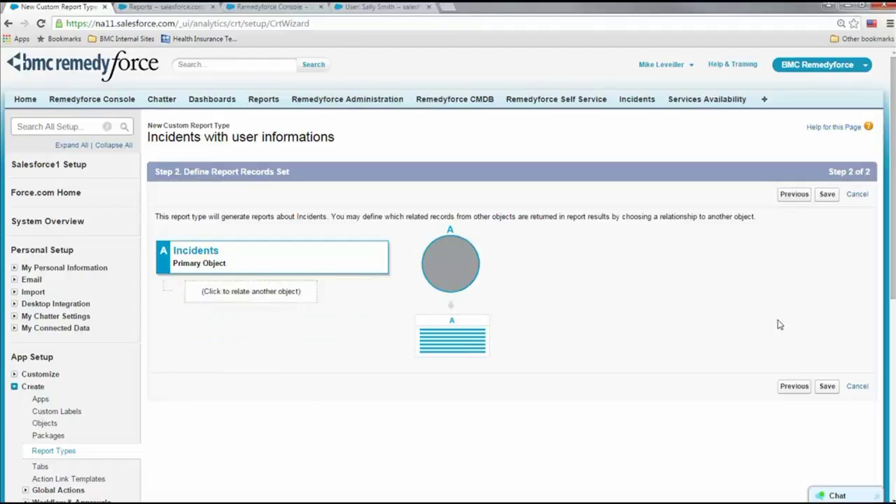
{"action": "left_click", "coordinate": [827, 387]}
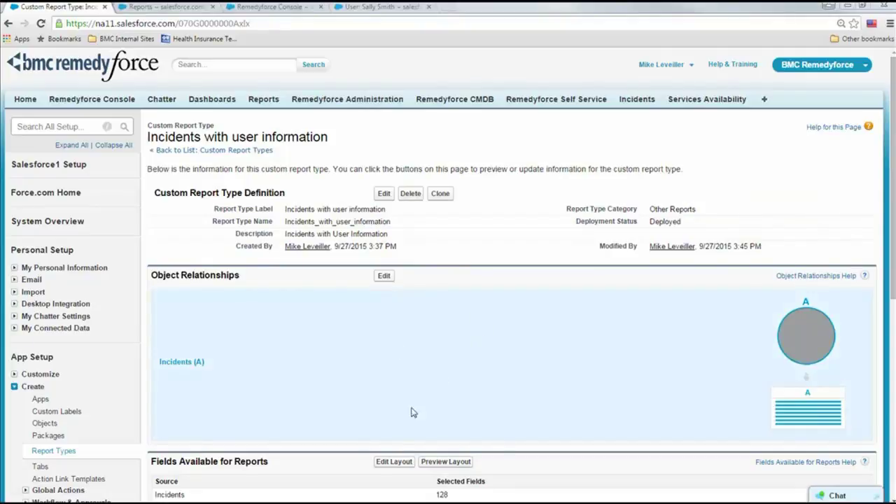
In the report type's field layout editor, start a new section named 'User Fields'.
{"action": "left_click", "coordinate": [394, 462]}
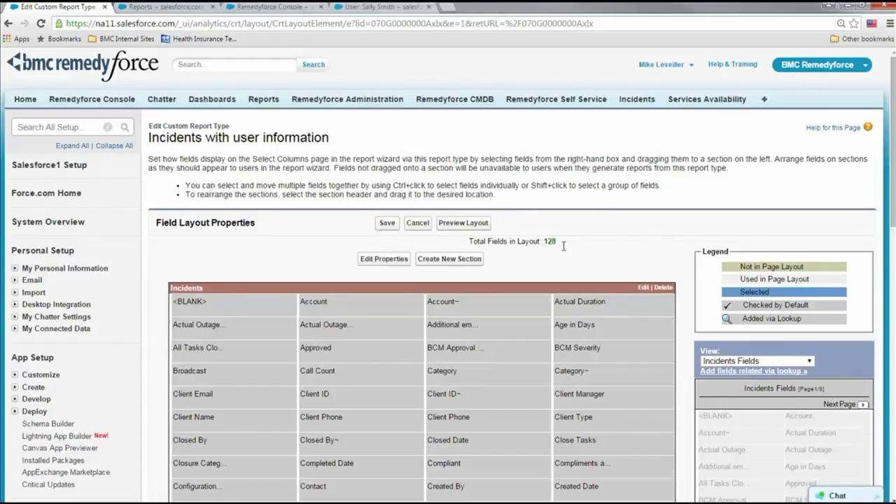
{"action": "left_click_drag", "start_coordinate": [563, 244], "coordinate": [544, 241]}
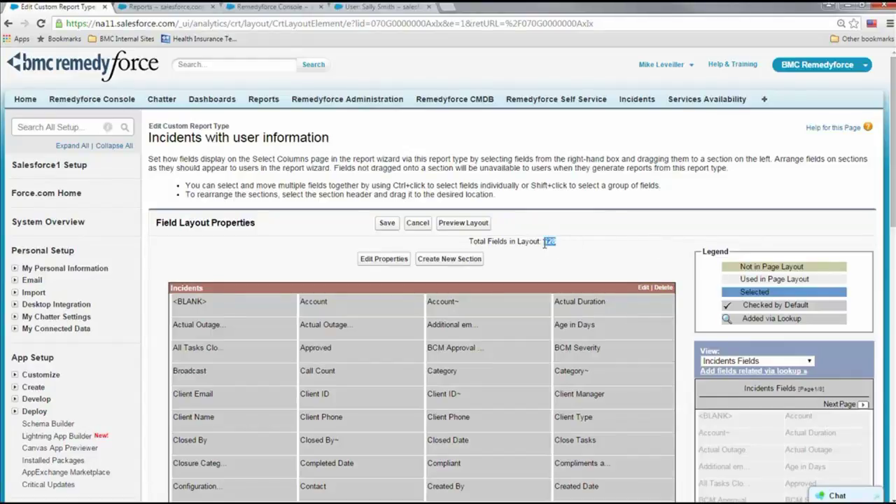
{"action": "left_click", "coordinate": [679, 238]}
{"action": "scroll", "coordinate": [683, 224], "scroll_direction": "down", "scroll_amount": 10}
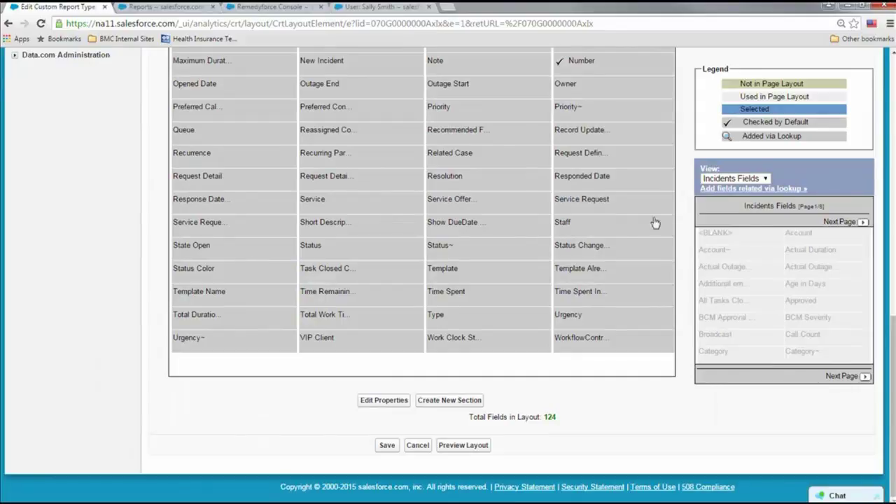
{"action": "left_click", "coordinate": [456, 403]}
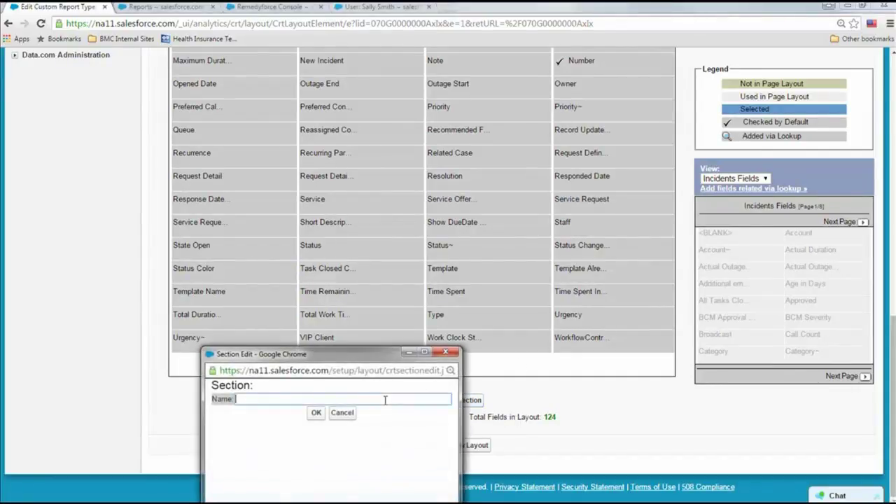
{"action": "type", "text": "User Fields"}
Confirm the User Fields section and show the Client ID lookup fields.
{"action": "left_click", "coordinate": [318, 415]}
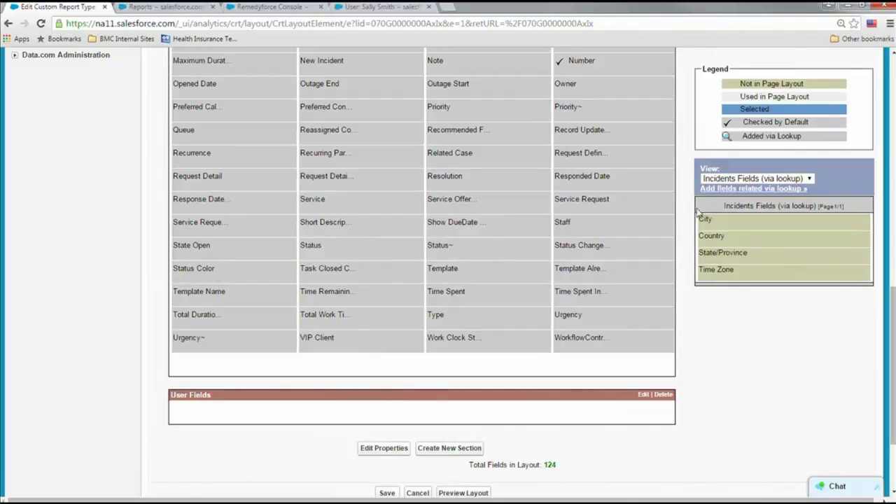
{"action": "left_click", "coordinate": [710, 190]}
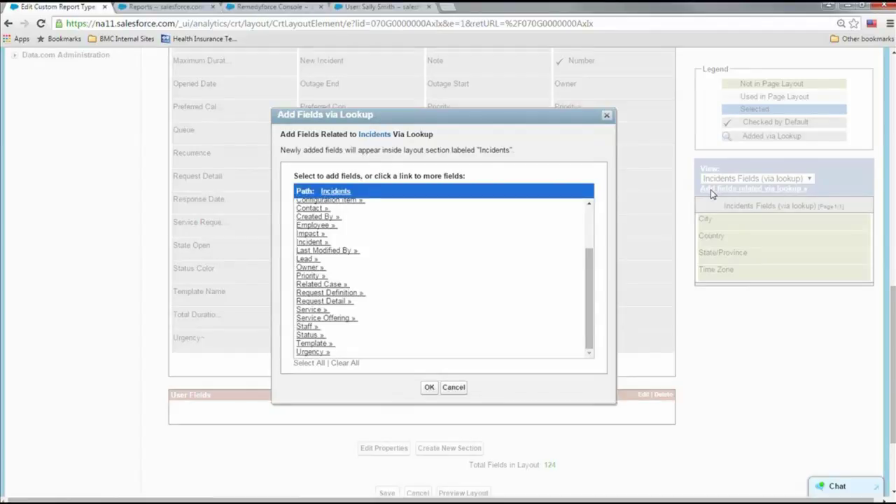
{"action": "scroll", "coordinate": [588, 273], "scroll_direction": "up", "scroll_amount": 2}
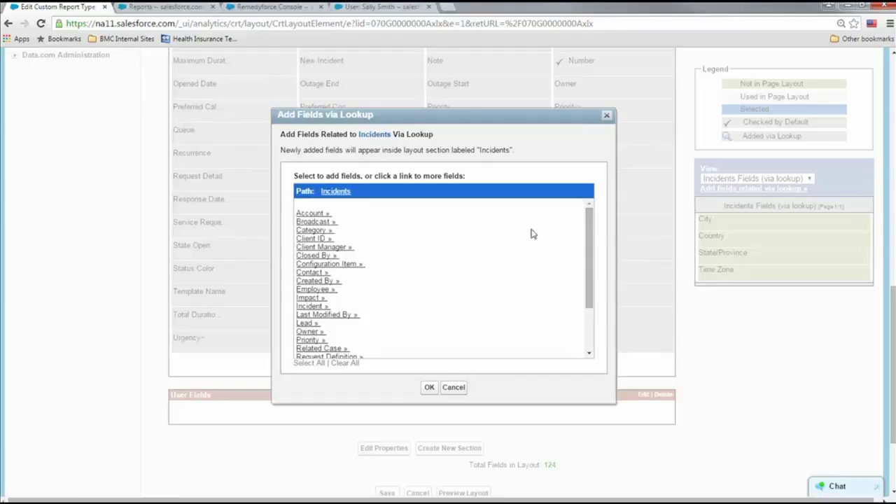
{"action": "left_click", "coordinate": [314, 239]}
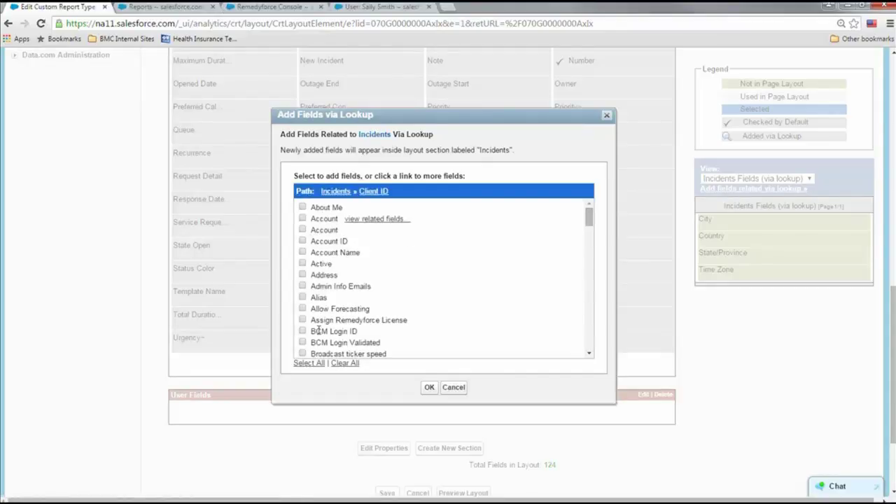
Add the client's City, Country, State/Province and Time Zone lookup fields to the layout.
{"action": "scroll", "coordinate": [324, 253], "scroll_direction": "down", "scroll_amount": 3}
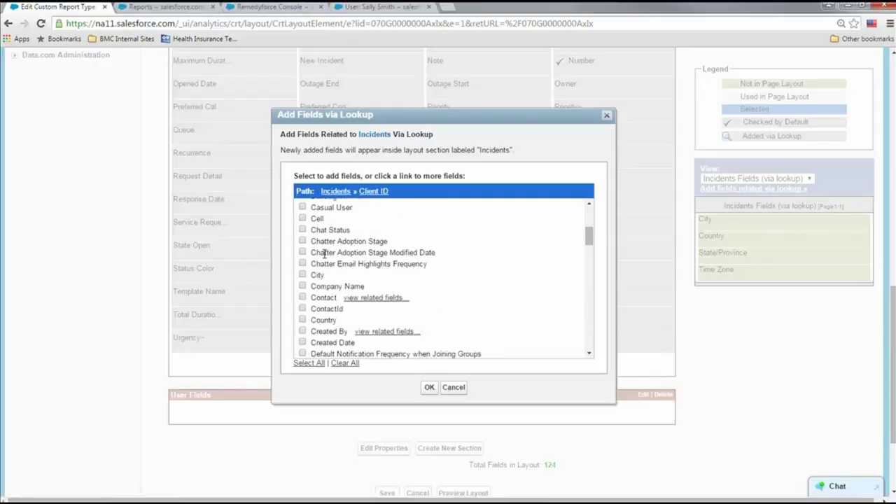
{"action": "left_click", "coordinate": [302, 275]}
{"action": "scroll", "coordinate": [329, 289], "scroll_direction": "down", "scroll_amount": 2}
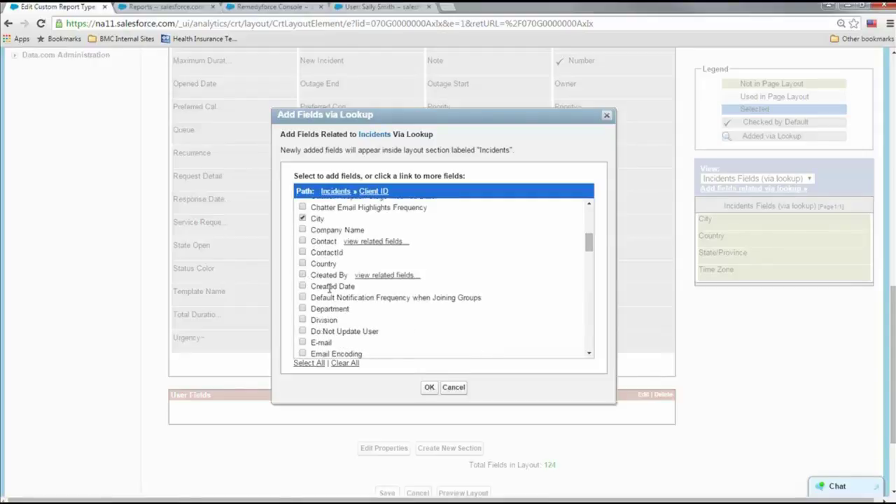
{"action": "left_click", "coordinate": [303, 264]}
{"action": "scroll", "coordinate": [345, 281], "scroll_direction": "down", "scroll_amount": 2}
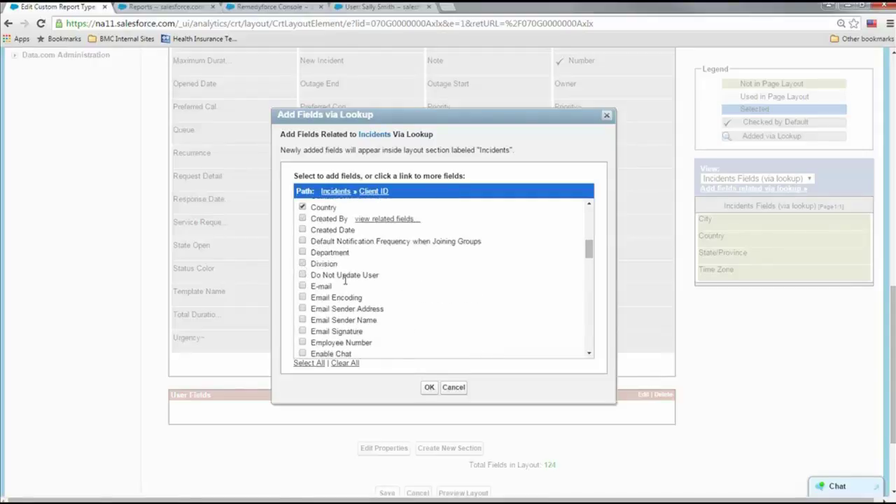
{"action": "scroll", "coordinate": [344, 280], "scroll_direction": "down", "scroll_amount": 12}
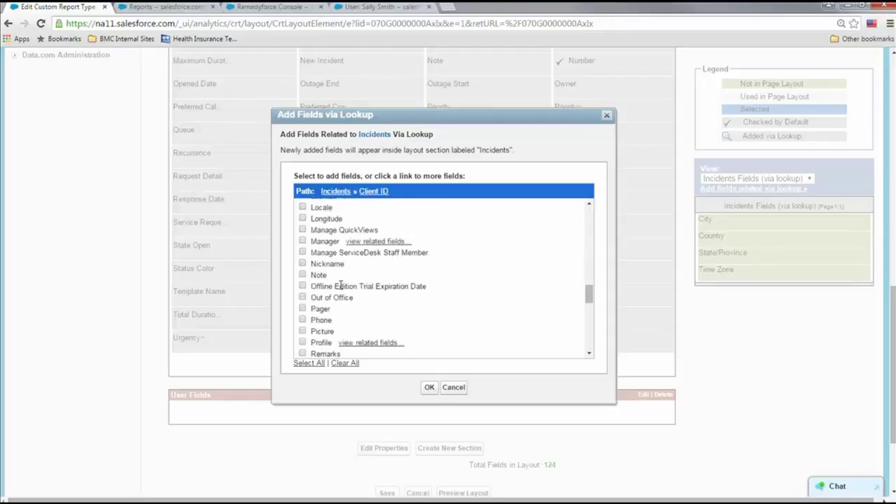
{"action": "scroll", "coordinate": [339, 286], "scroll_direction": "down", "scroll_amount": 6}
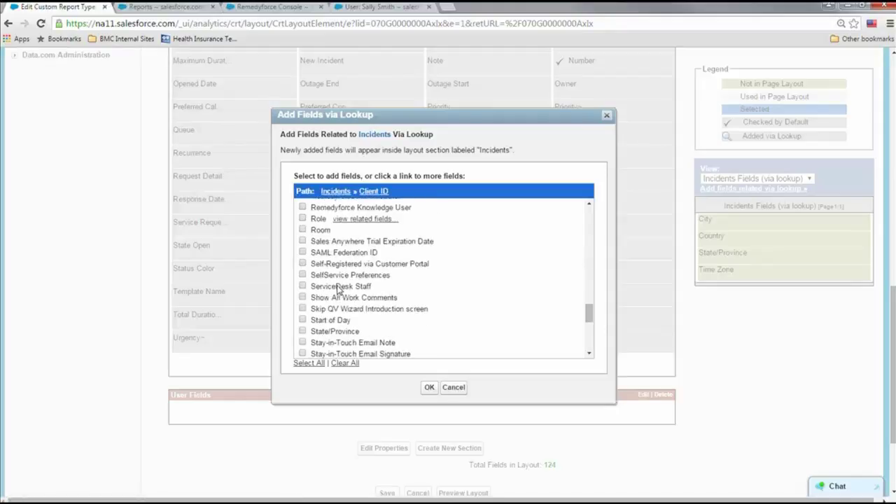
{"action": "scroll", "coordinate": [339, 286], "scroll_direction": "down", "scroll_amount": 2}
{"action": "left_click", "coordinate": [303, 275]}
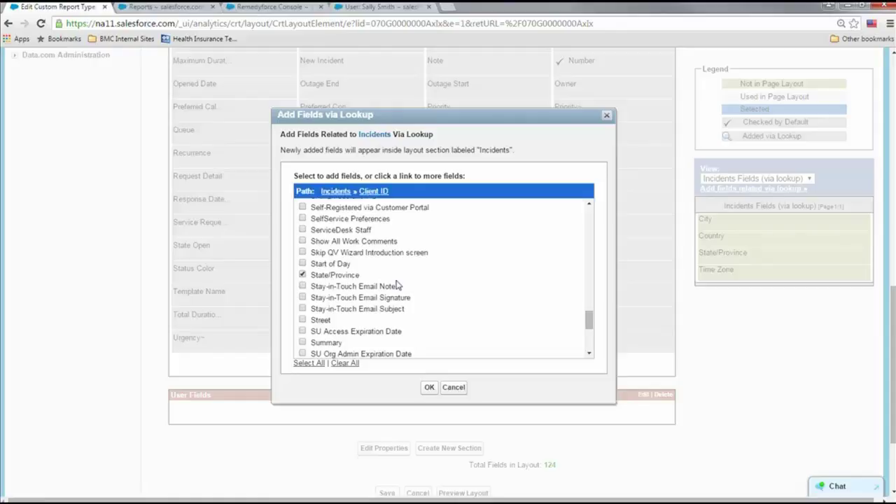
{"action": "scroll", "coordinate": [394, 286], "scroll_direction": "down", "scroll_amount": 2}
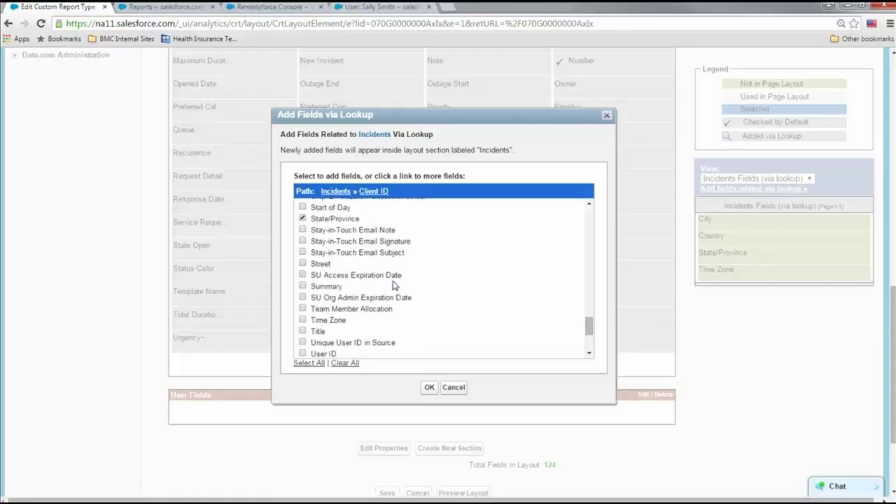
{"action": "scroll", "coordinate": [392, 286], "scroll_direction": "down", "scroll_amount": 2}
{"action": "left_click", "coordinate": [302, 263]}
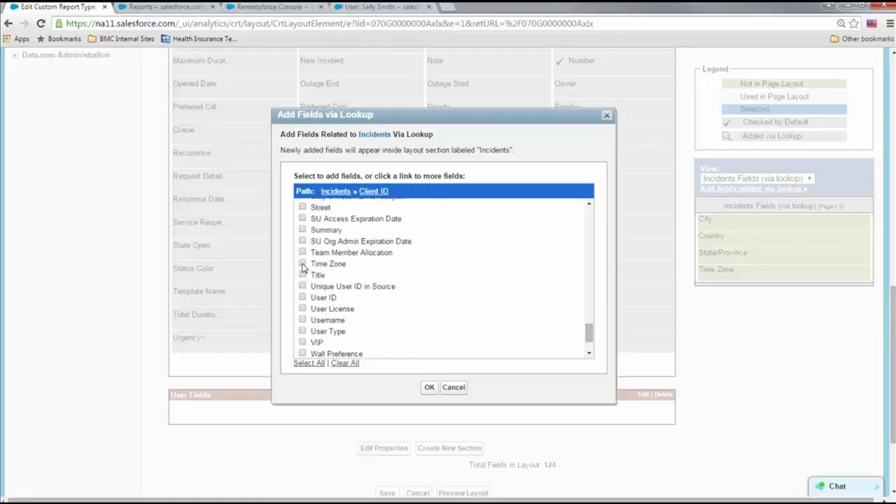
{"action": "left_click", "coordinate": [430, 388]}
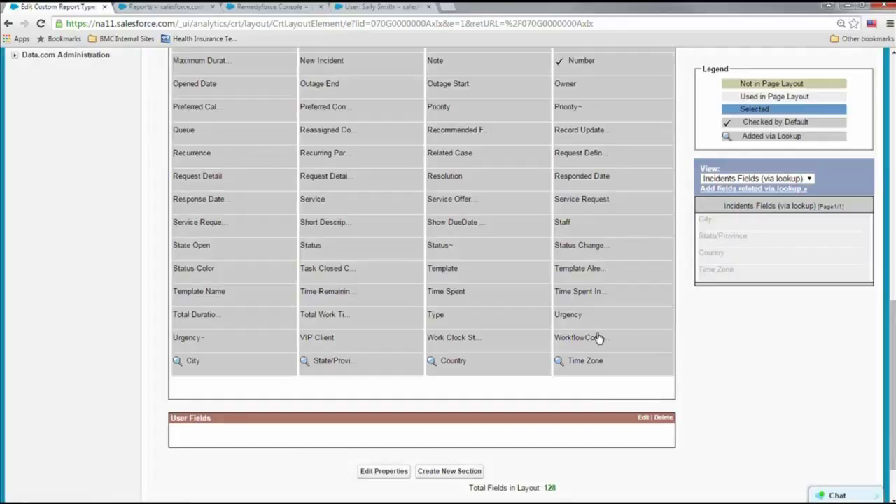
Move City, Country and State/Province into the User Fields section and save the layout.
{"action": "left_click_drag", "start_coordinate": [249, 372], "coordinate": [238, 438]}
{"action": "left_click", "coordinate": [327, 362]}
{"action": "left_click_drag", "start_coordinate": [327, 362], "coordinate": [323, 436]}
{"action": "left_click_drag", "start_coordinate": [221, 370], "coordinate": [605, 443]}
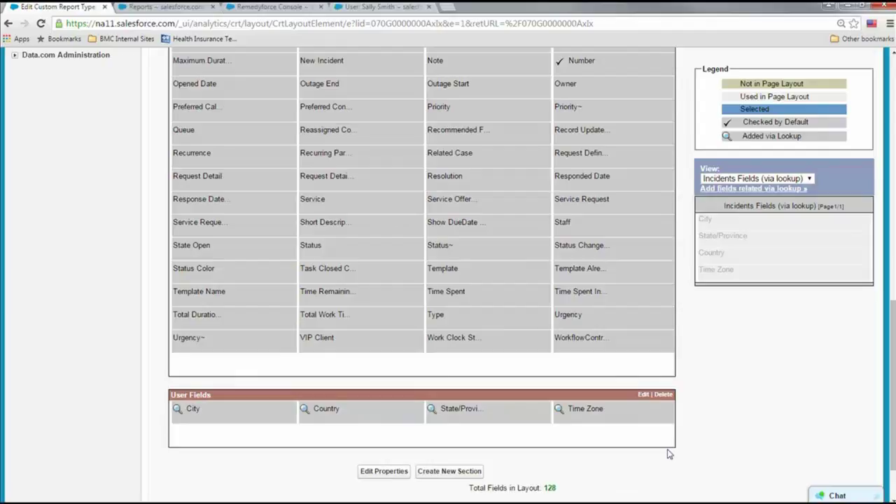
{"action": "scroll", "coordinate": [672, 448], "scroll_direction": "up", "scroll_amount": 10}
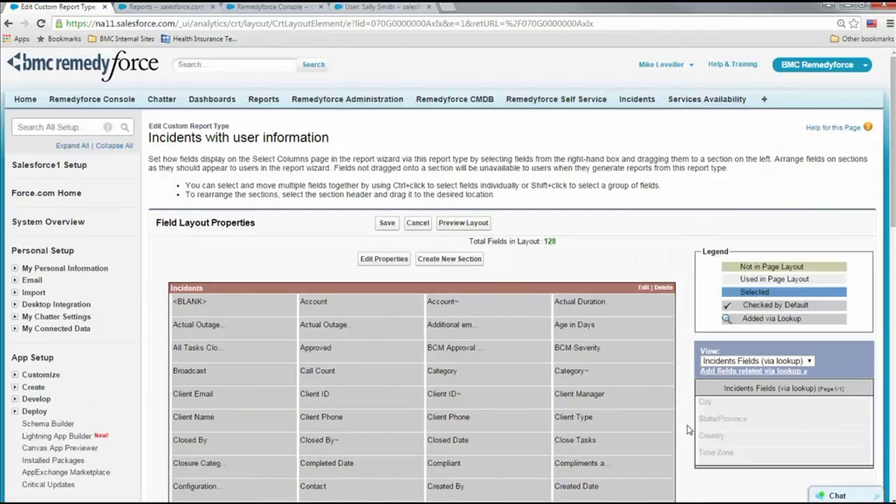
{"action": "left_click", "coordinate": [389, 225]}
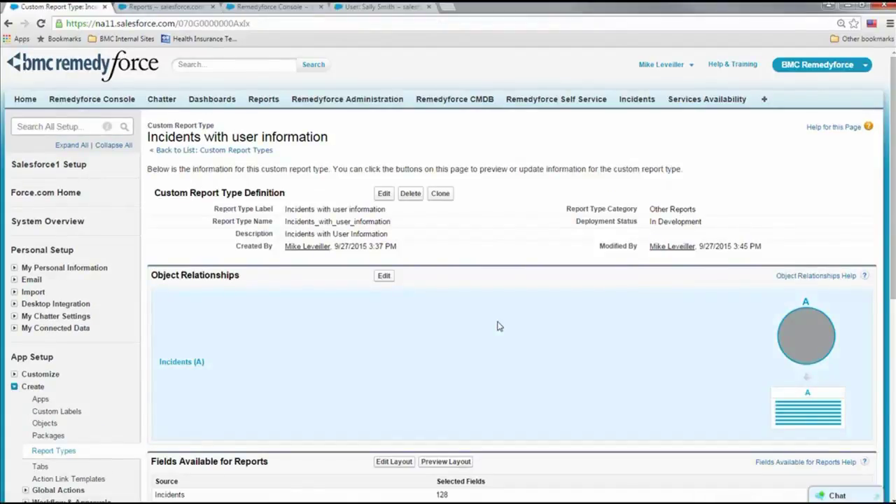
Set the 'Incidents with user information' report type's deployment status to Deployed and save.
{"action": "left_click", "coordinate": [384, 194]}
{"action": "scroll", "coordinate": [610, 262], "scroll_direction": "down", "scroll_amount": 1}
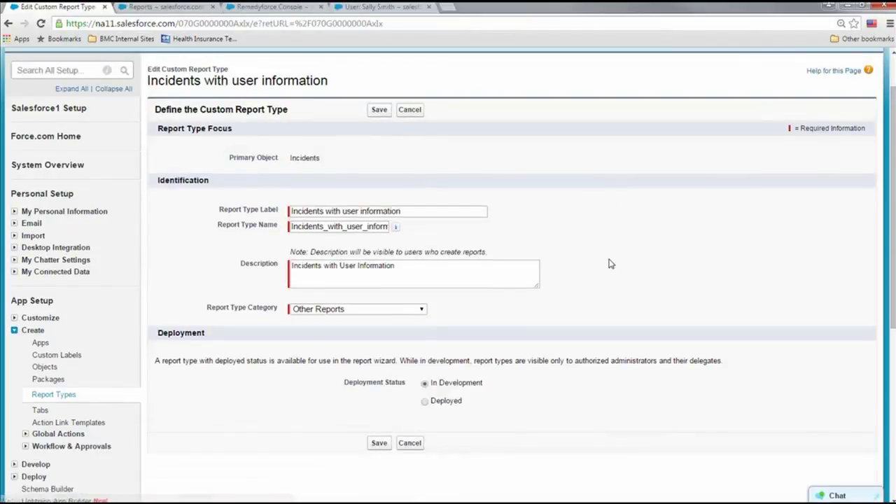
{"action": "left_click", "coordinate": [426, 402]}
{"action": "left_click", "coordinate": [380, 444]}
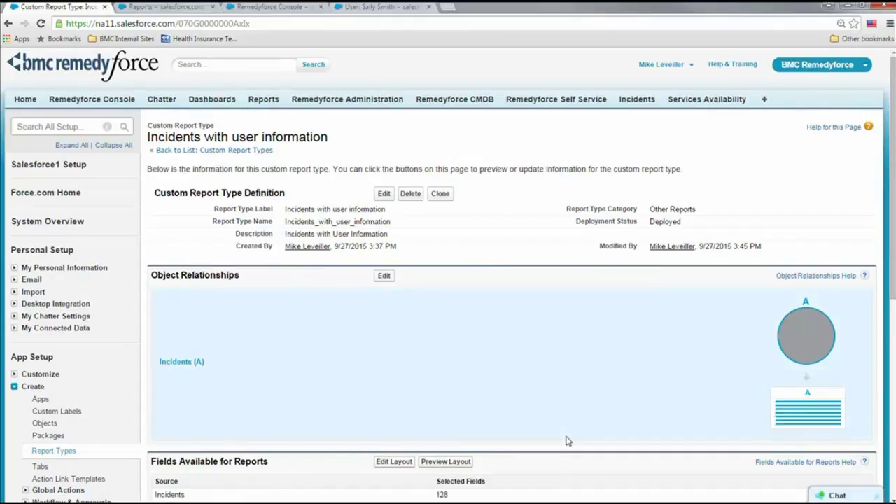
Create a new report from the 'Incidents with user information' report type.
{"action": "left_click", "coordinate": [264, 101]}
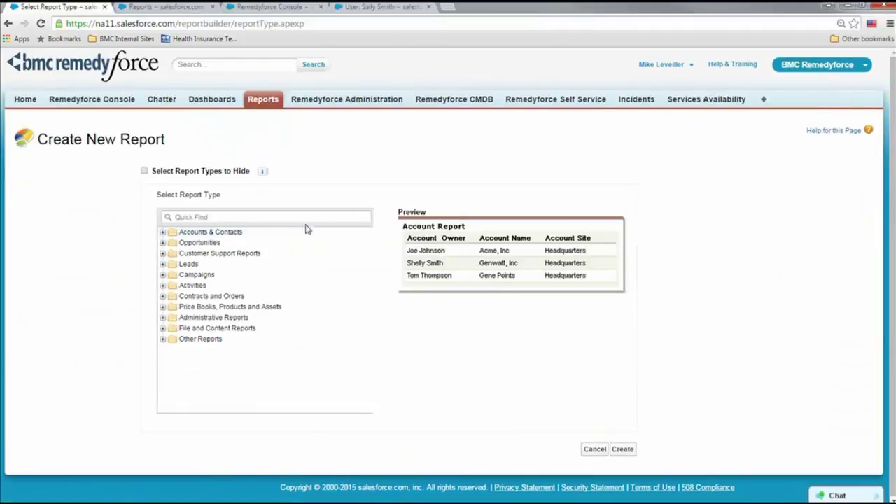
{"action": "left_click", "coordinate": [299, 217]}
{"action": "type", "text": "Inc"}
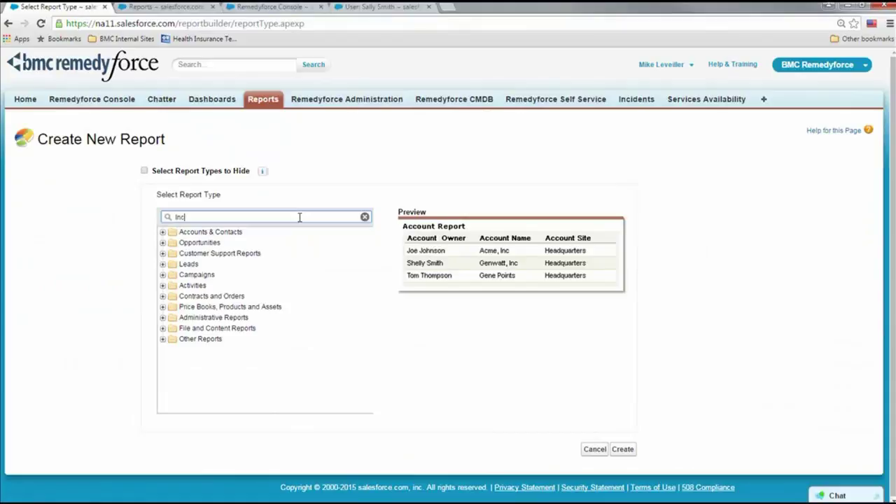
{"action": "type", "text": "idents with"}
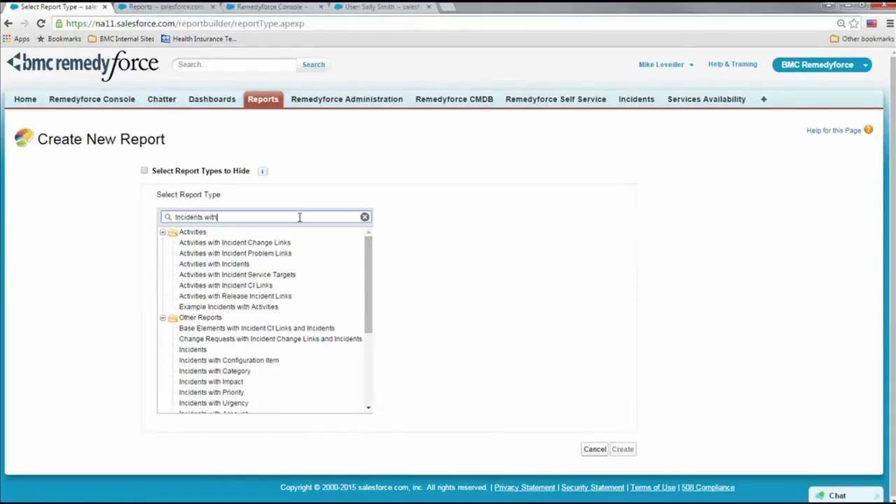
{"action": "type", "text": " User"}
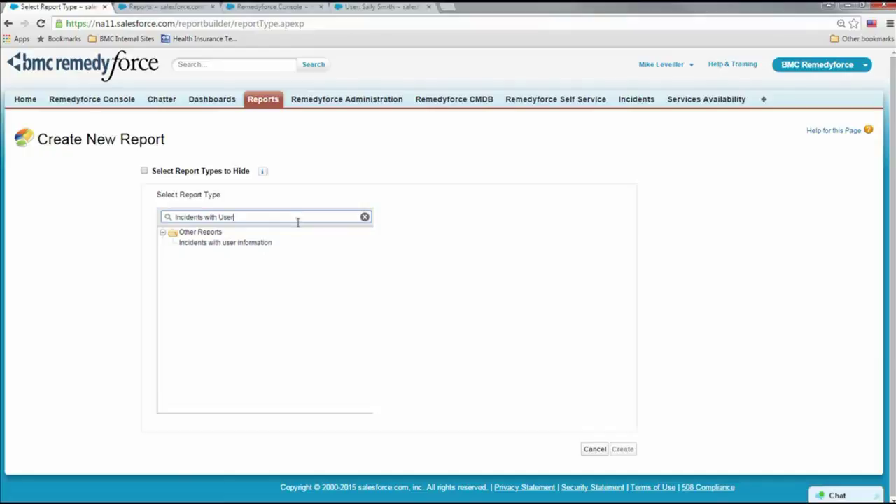
{"action": "left_click", "coordinate": [305, 245]}
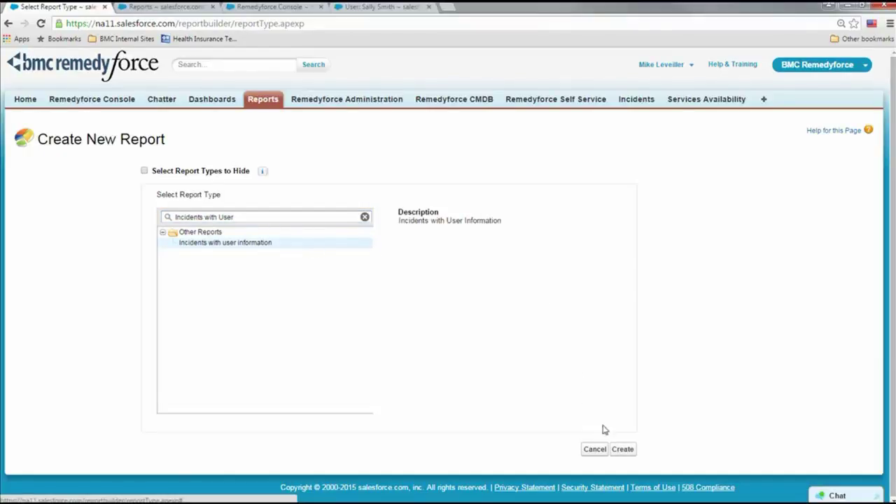
{"action": "left_click", "coordinate": [623, 452]}
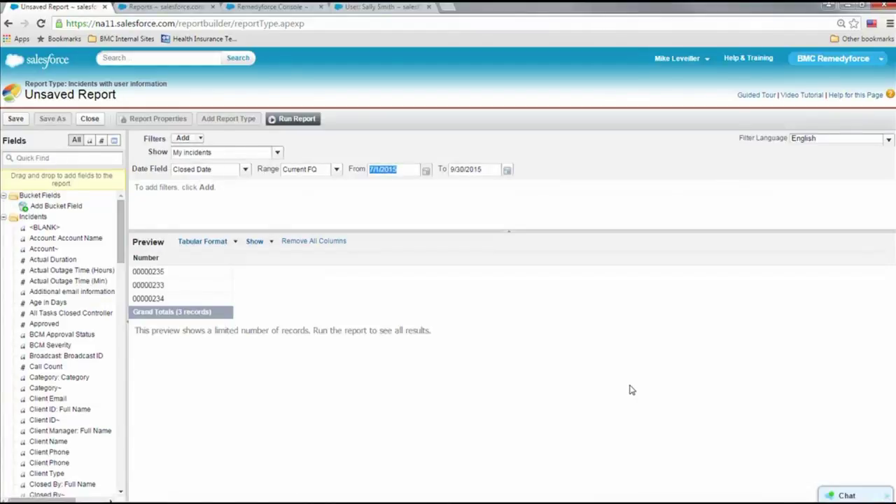
Set the report's Show filter to All incidents.
{"action": "left_click", "coordinate": [5, 221]}
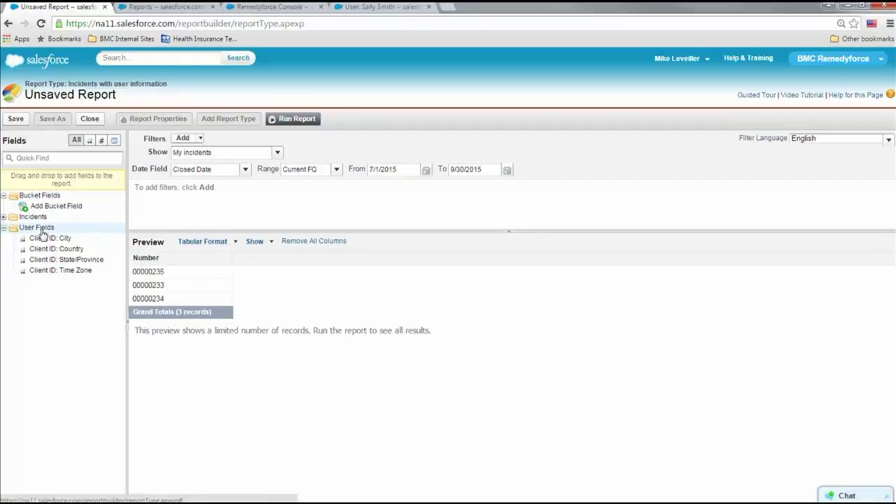
{"action": "left_click", "coordinate": [4, 217]}
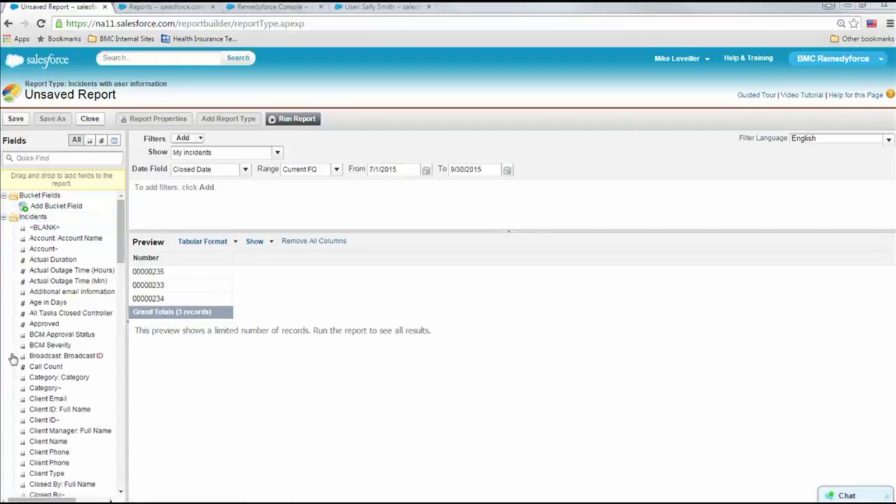
{"action": "left_click", "coordinate": [276, 155]}
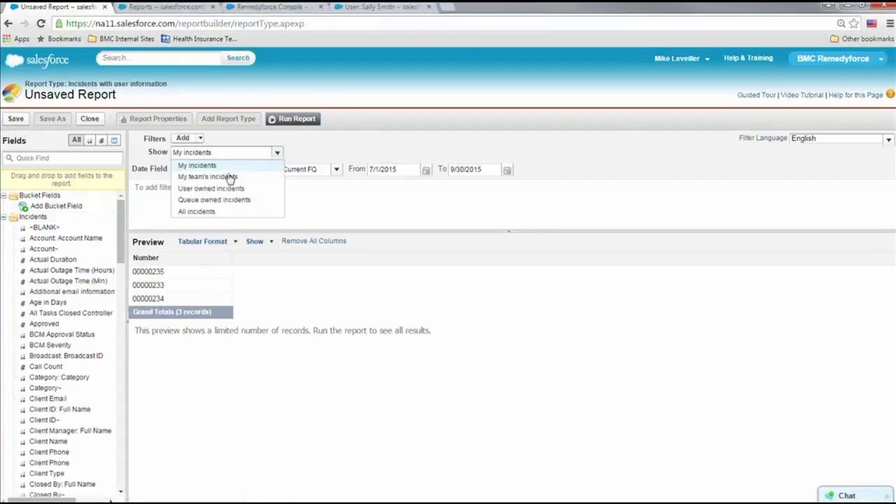
{"action": "left_click", "coordinate": [193, 212]}
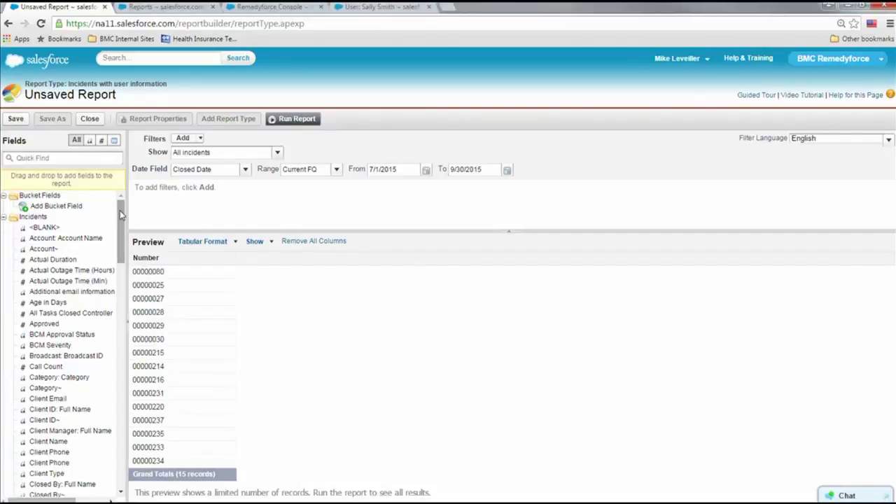
Add Client ID: City, Client ID: State/Province and Category: Category columns to the report.
{"action": "left_click_drag", "start_coordinate": [120, 210], "coordinate": [122, 441]}
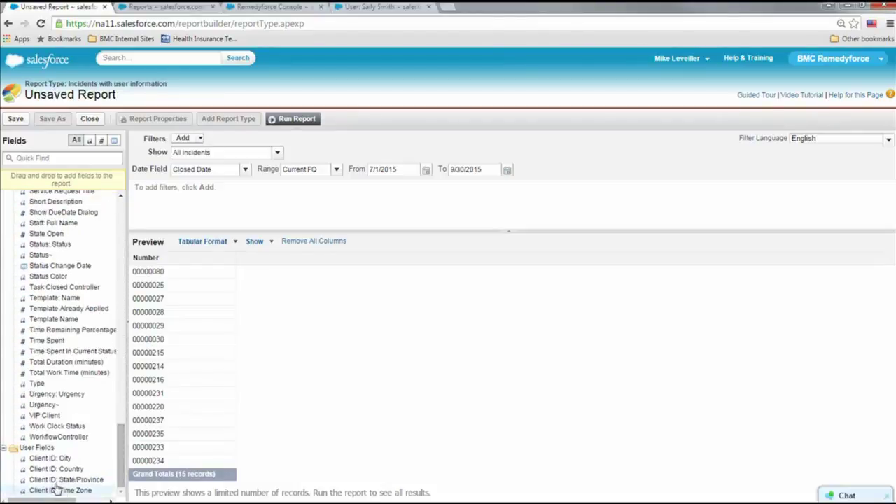
{"action": "double_click", "coordinate": [58, 460]}
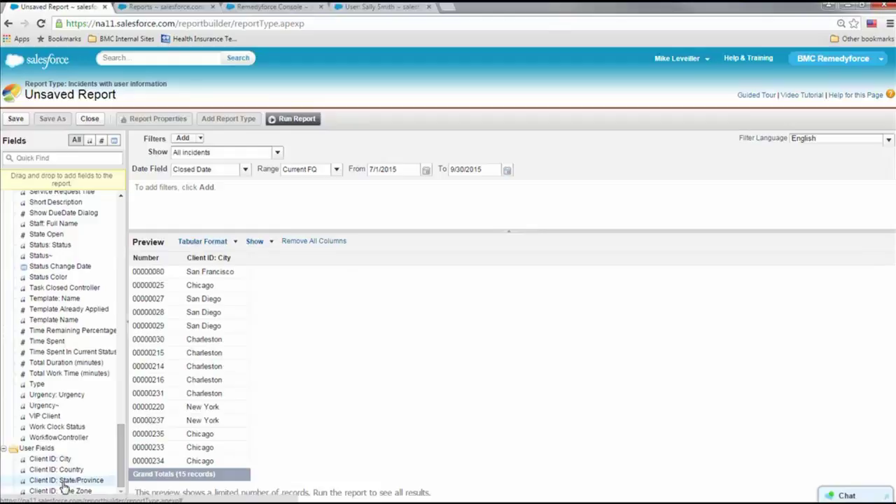
{"action": "double_click", "coordinate": [63, 480]}
{"action": "left_click_drag", "start_coordinate": [119, 460], "coordinate": [98, 184]}
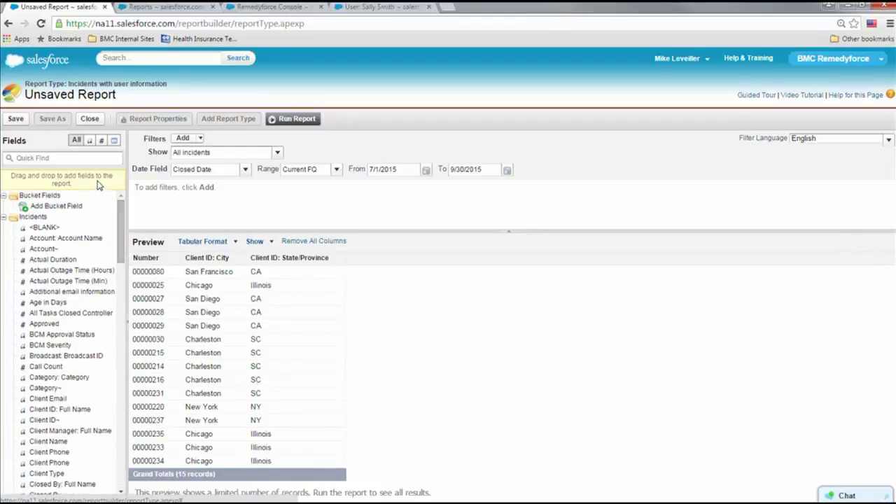
{"action": "left_click", "coordinate": [70, 158]}
{"action": "type", "text": "cate"}
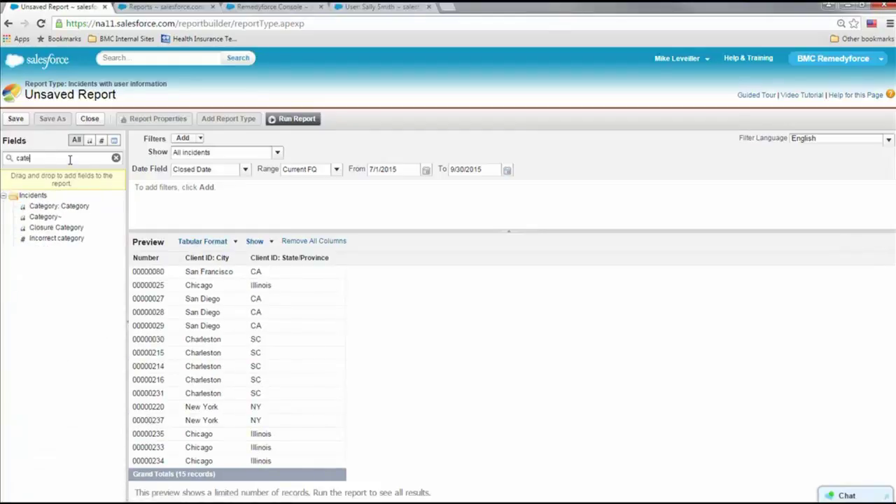
{"action": "double_click", "coordinate": [65, 207]}
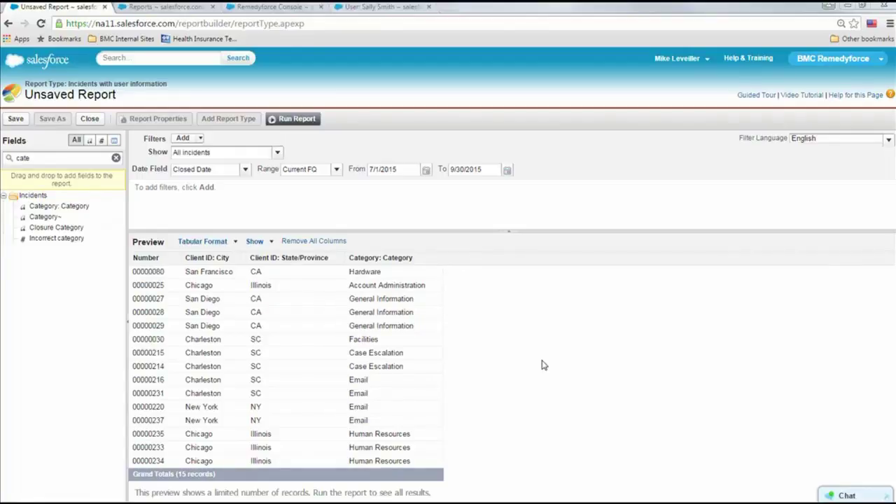
Switch to Matrix format, grouping rows by City and State/Province and columns by Category.
{"action": "left_click", "coordinate": [236, 242]}
{"action": "left_click", "coordinate": [232, 288]}
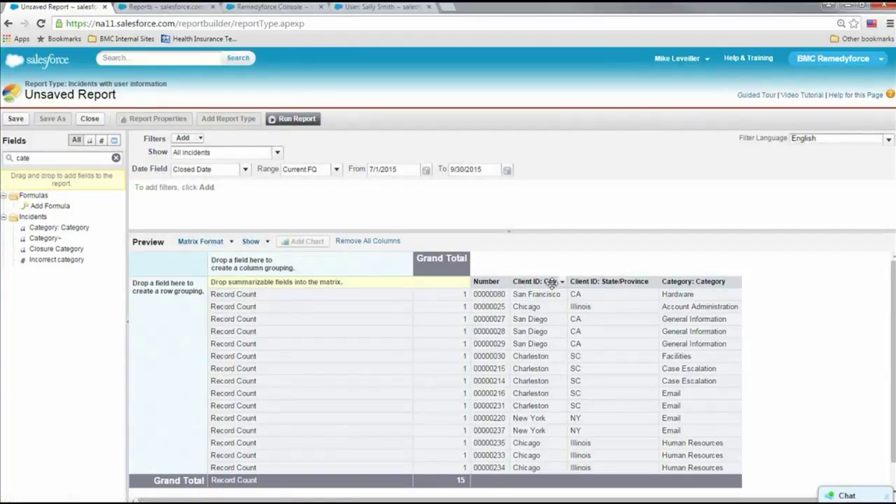
{"action": "left_click_drag", "start_coordinate": [551, 281], "coordinate": [240, 346]}
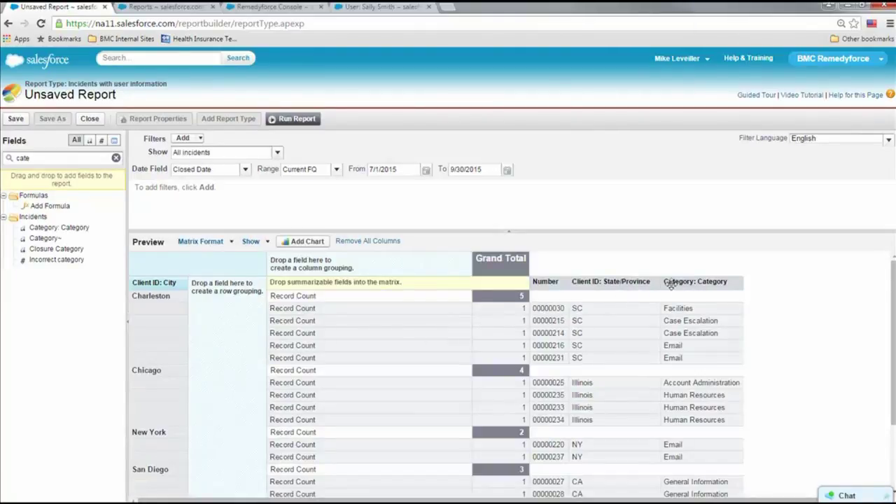
{"action": "left_click_drag", "start_coordinate": [628, 283], "coordinate": [231, 345]}
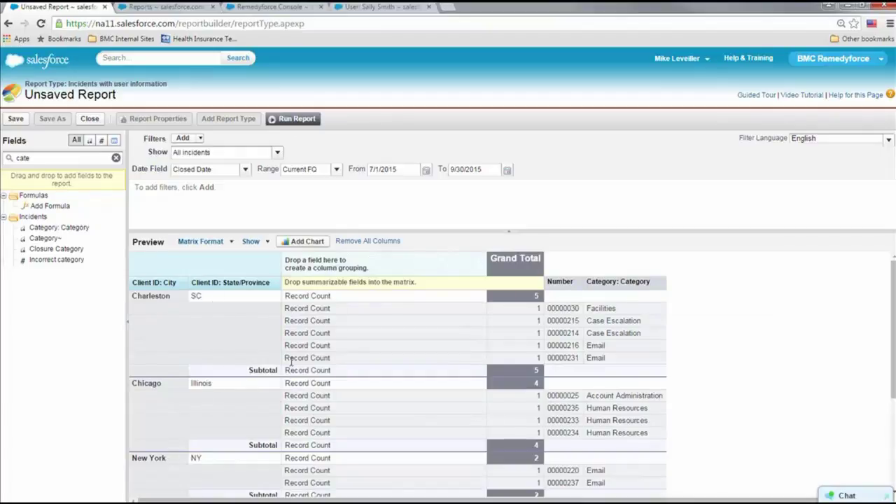
{"action": "left_click_drag", "start_coordinate": [630, 285], "coordinate": [401, 266]}
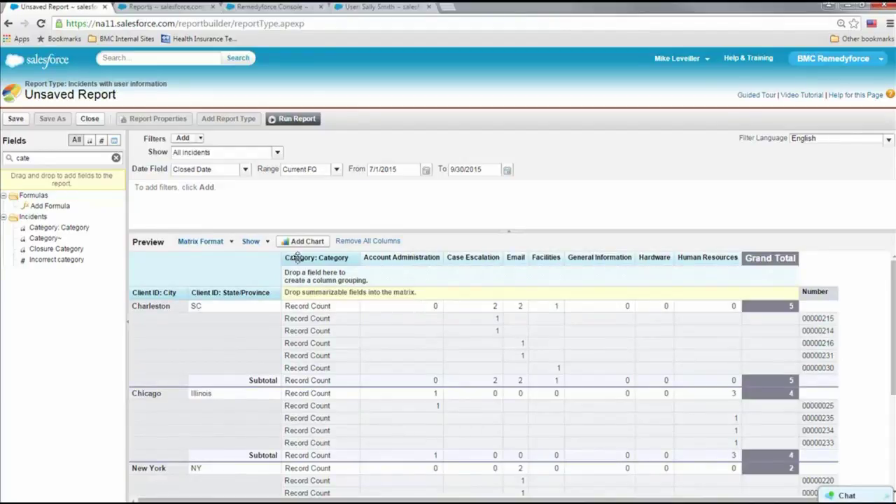
Hide the record details and run the report.
{"action": "left_click", "coordinate": [266, 242]}
{"action": "left_click", "coordinate": [256, 275]}
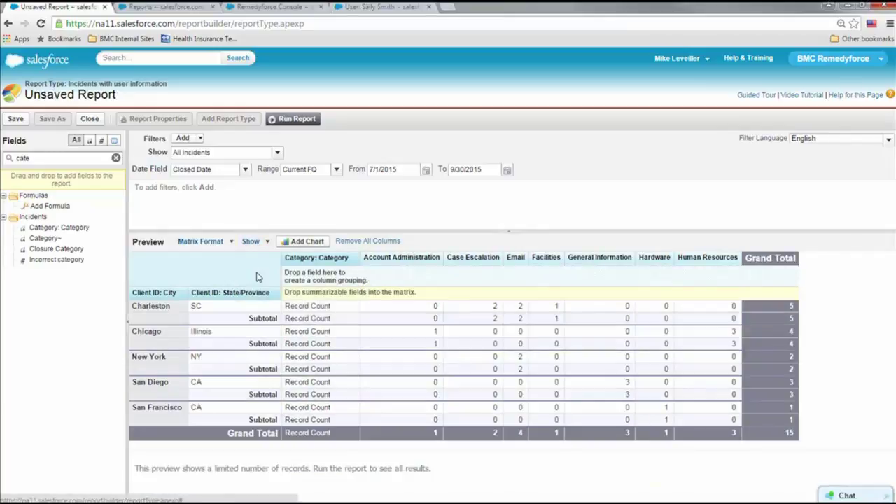
{"action": "left_click", "coordinate": [296, 118]}
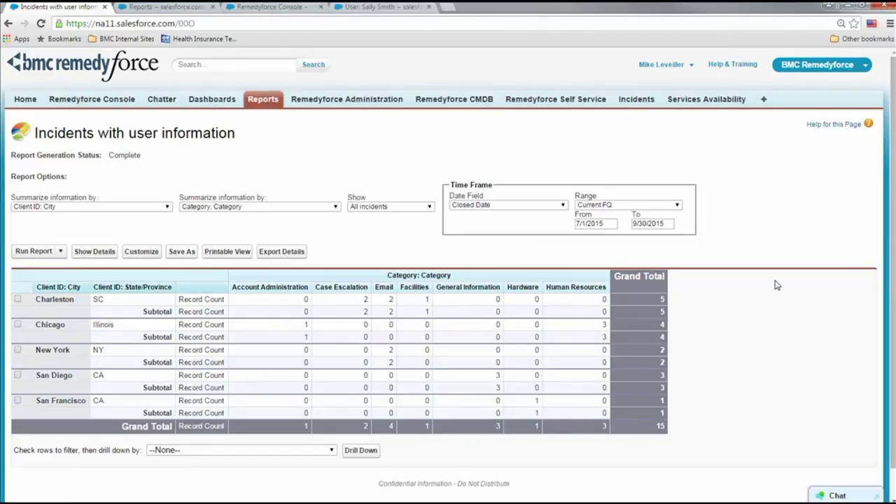
Save the report as 'Incidents by US Locations' under the BMC Remedyforce Reports folder.
{"action": "left_click", "coordinate": [182, 251]}
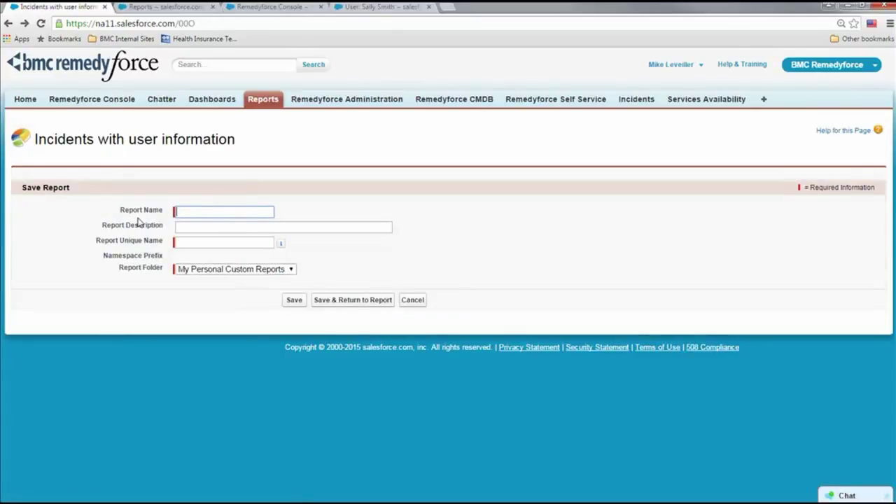
{"action": "type", "text": "Incidents b"}
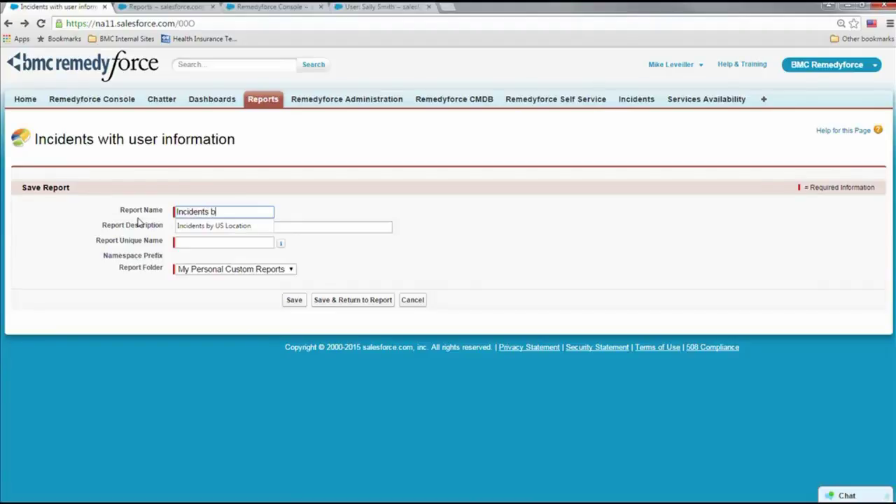
{"action": "type", "text": "y US Locations"}
{"action": "key", "text": "Tab"}
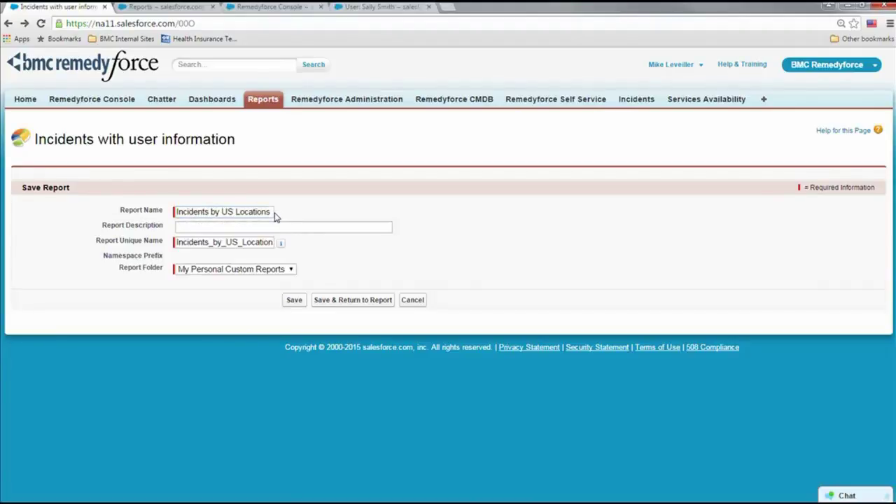
{"action": "left_click", "coordinate": [293, 272]}
{"action": "left_click", "coordinate": [259, 313]}
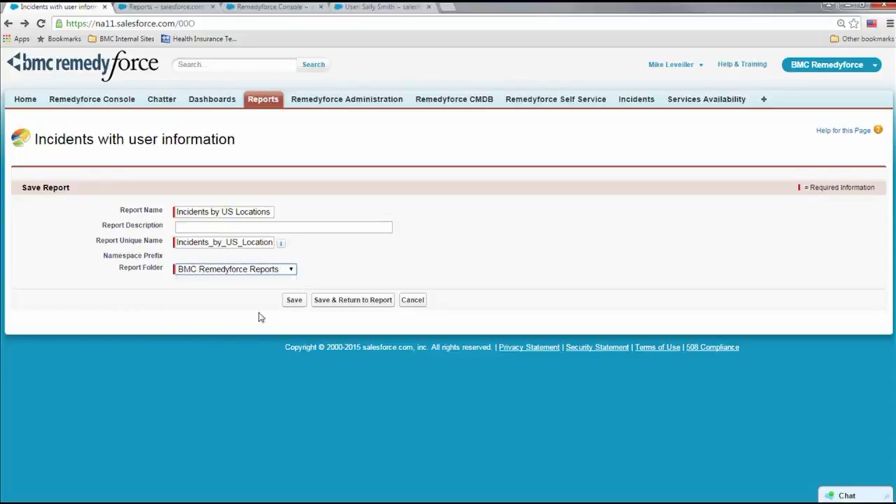
{"action": "left_click", "coordinate": [295, 302]}
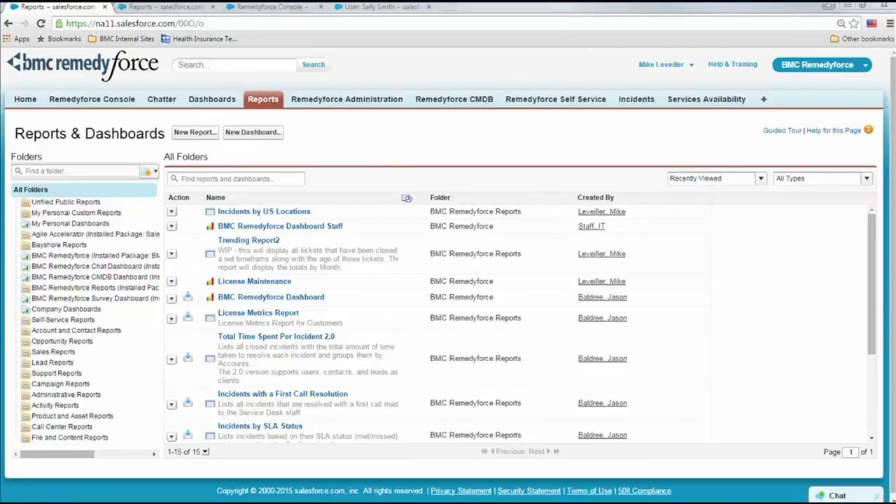
Start a new dashboard with all three columns set to wide.
{"action": "left_click", "coordinate": [246, 136]}
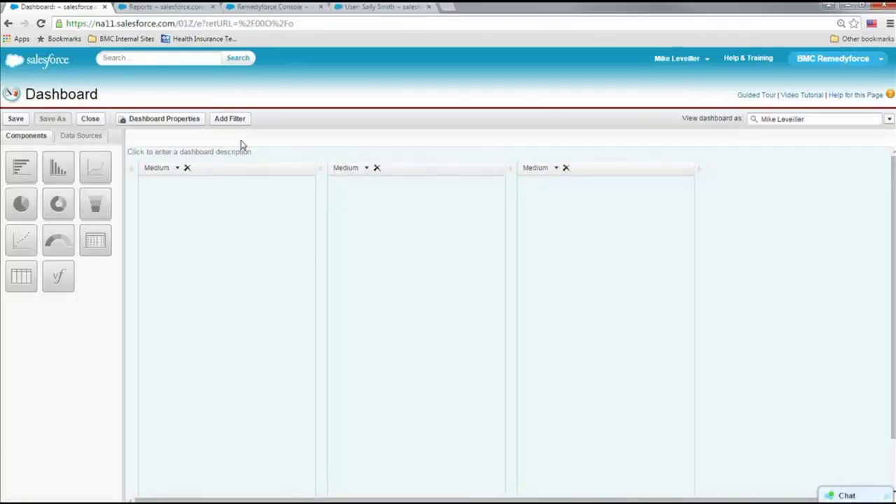
{"action": "left_click", "coordinate": [178, 169]}
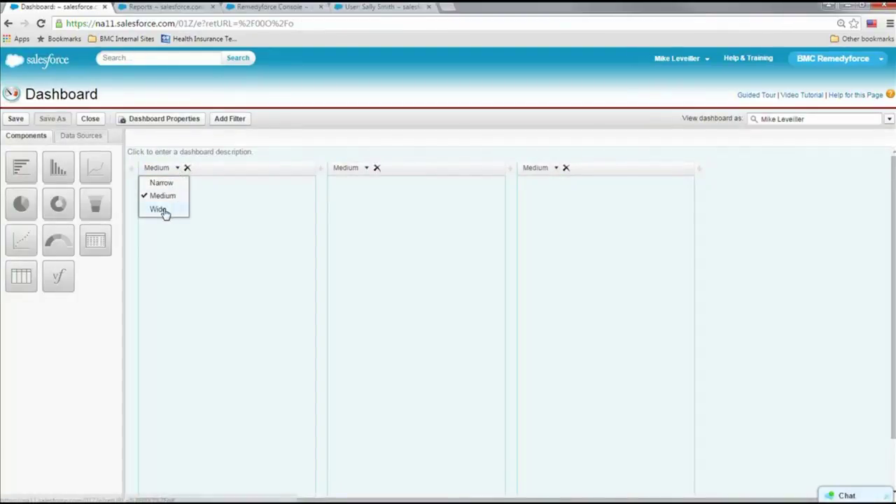
{"action": "left_click", "coordinate": [164, 212]}
{"action": "left_click", "coordinate": [437, 169]}
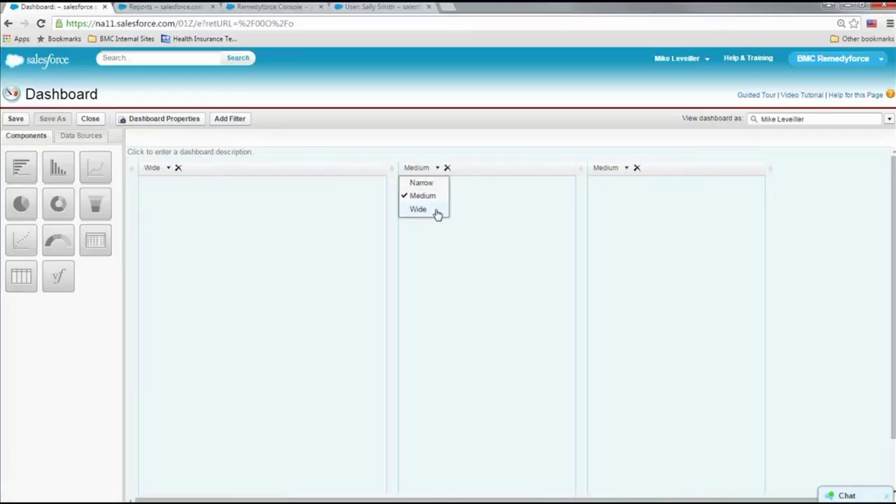
{"action": "left_click", "coordinate": [436, 210]}
{"action": "left_click", "coordinate": [697, 168]}
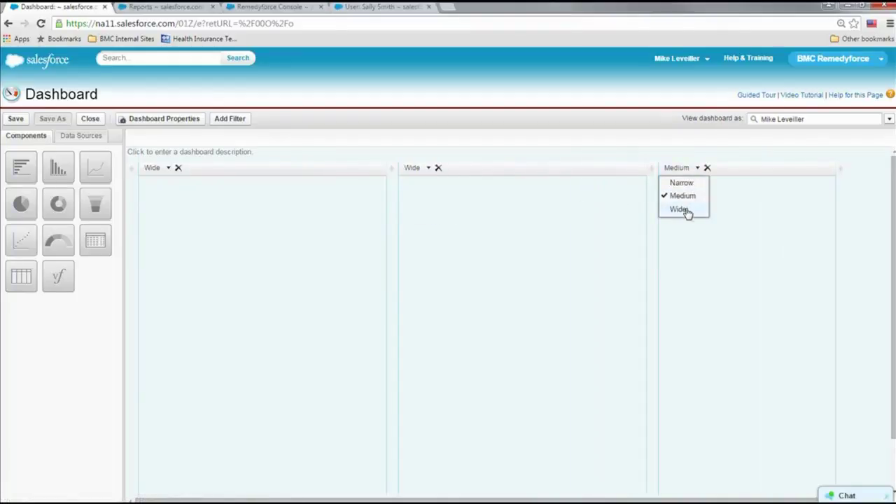
{"action": "left_click", "coordinate": [687, 209]}
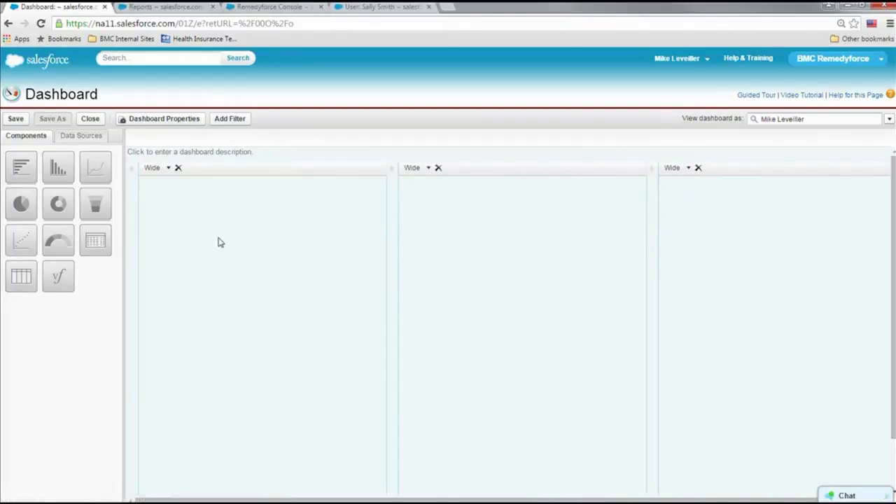
Add a pie chart in column one fed by Incidents by US Locations, titled 'Incidents by City'.
{"action": "left_click_drag", "start_coordinate": [21, 204], "coordinate": [140, 203]}
{"action": "left_click", "coordinate": [81, 135]}
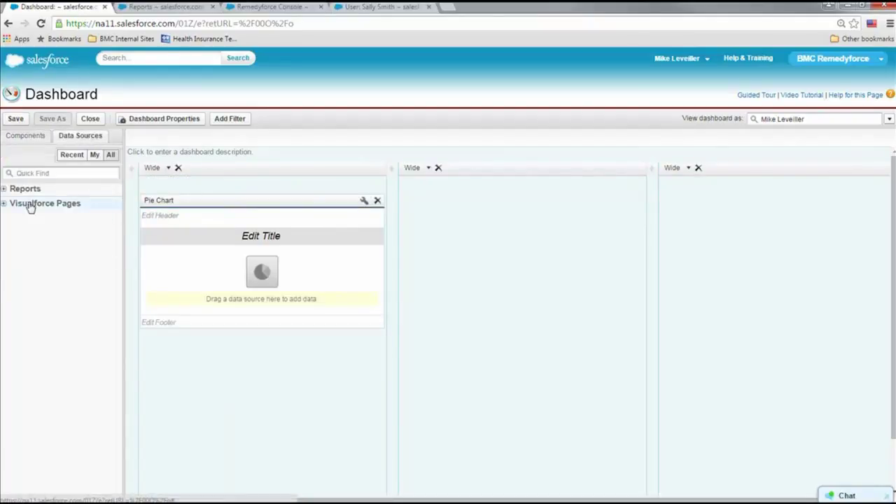
{"action": "left_click", "coordinate": [4, 189]}
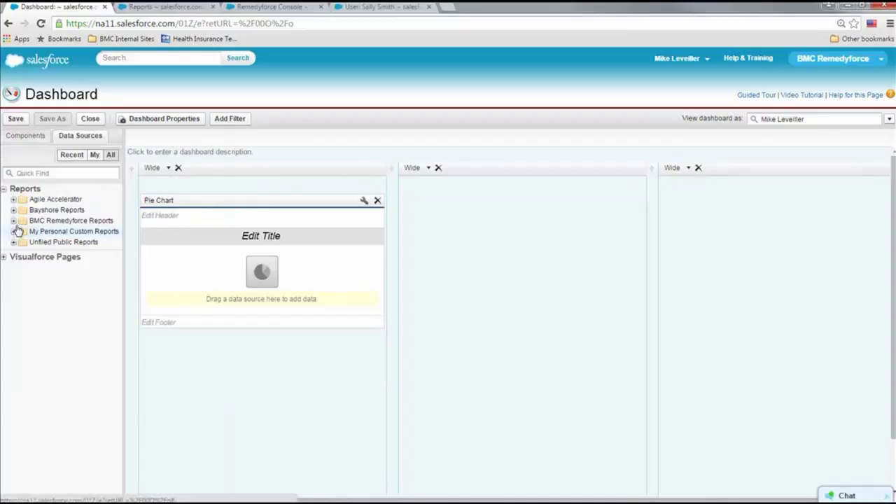
{"action": "left_click", "coordinate": [14, 222]}
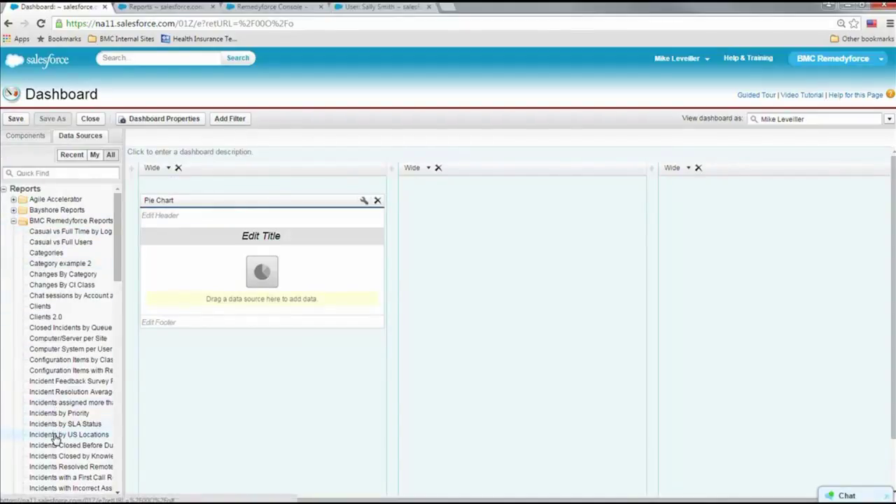
{"action": "left_click_drag", "start_coordinate": [54, 439], "coordinate": [200, 290]}
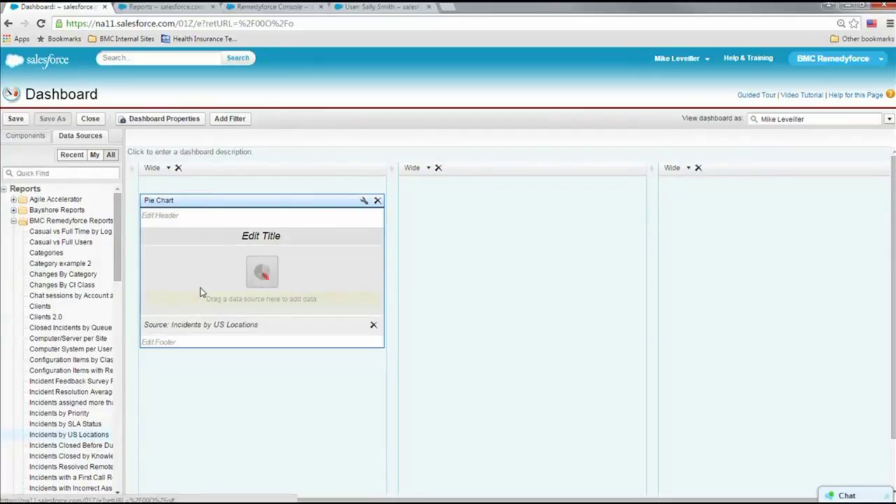
{"action": "left_click", "coordinate": [225, 235]}
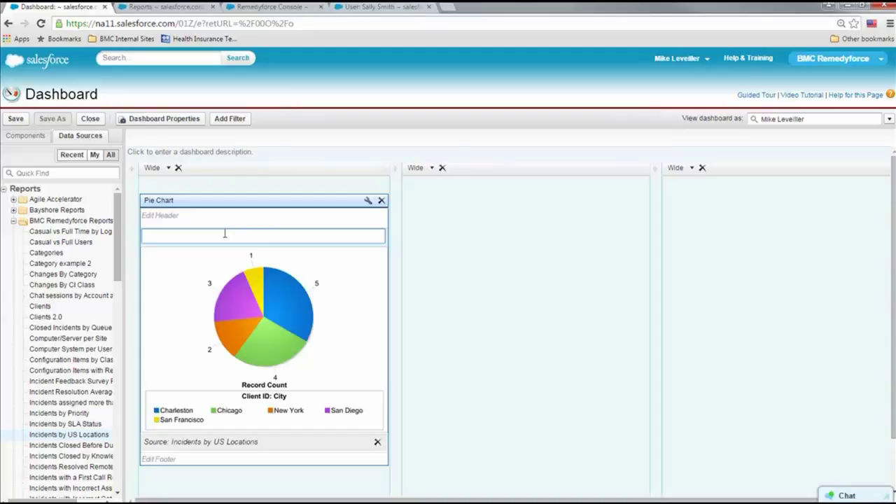
{"action": "type", "text": "Incidents by City"}
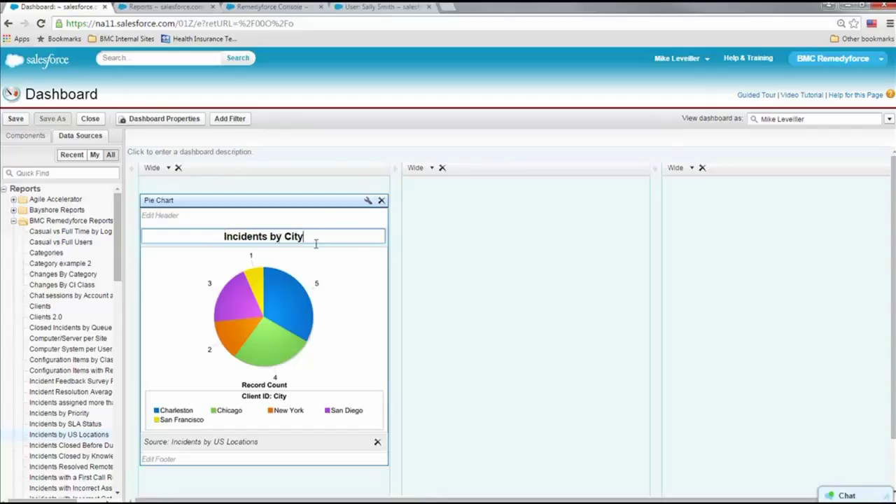
{"action": "left_click", "coordinate": [428, 275]}
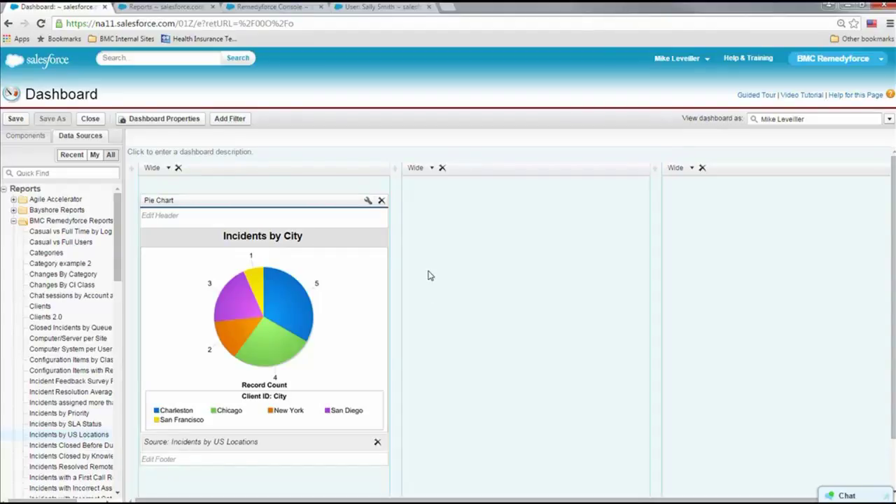
Place the Incidents by US Locations report as a pie chart in the middle column.
{"action": "left_click_drag", "start_coordinate": [91, 435], "coordinate": [462, 356]}
{"action": "left_click", "coordinate": [22, 135]}
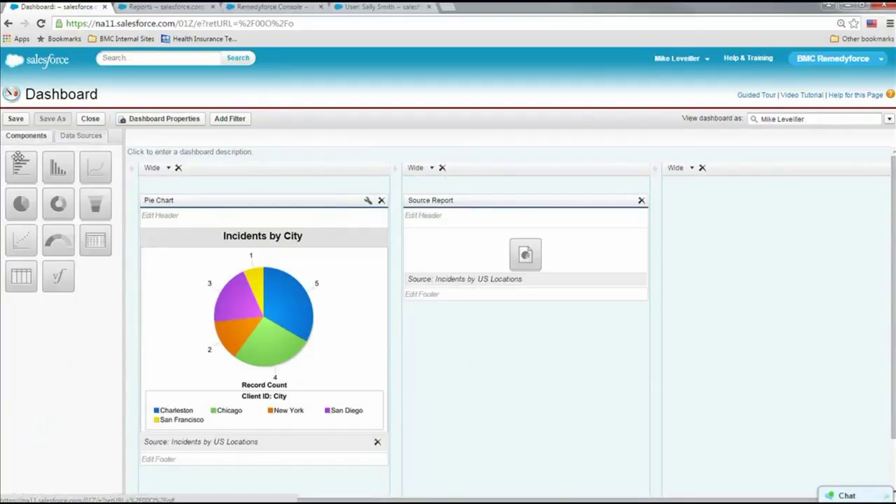
{"action": "left_click_drag", "start_coordinate": [21, 203], "coordinate": [449, 301]}
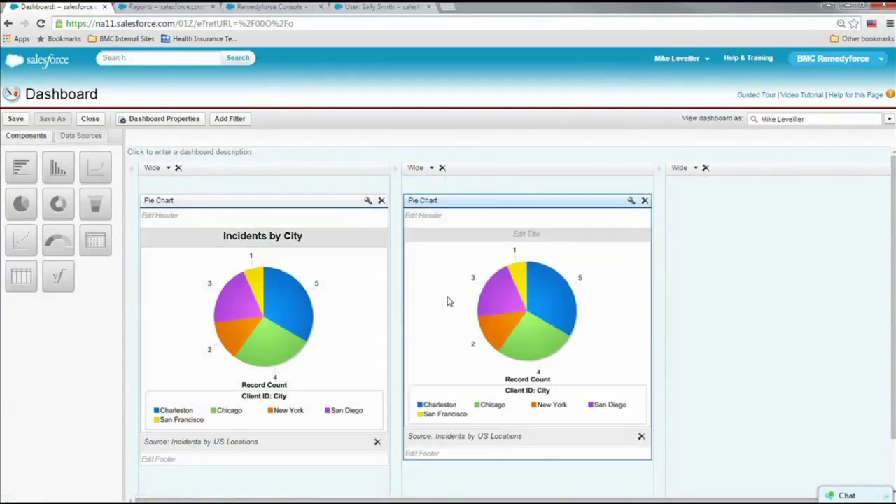
Set the pie's wedges to Client ID: State/Province and title it 'Incidents by State'.
{"action": "left_click", "coordinate": [631, 201]}
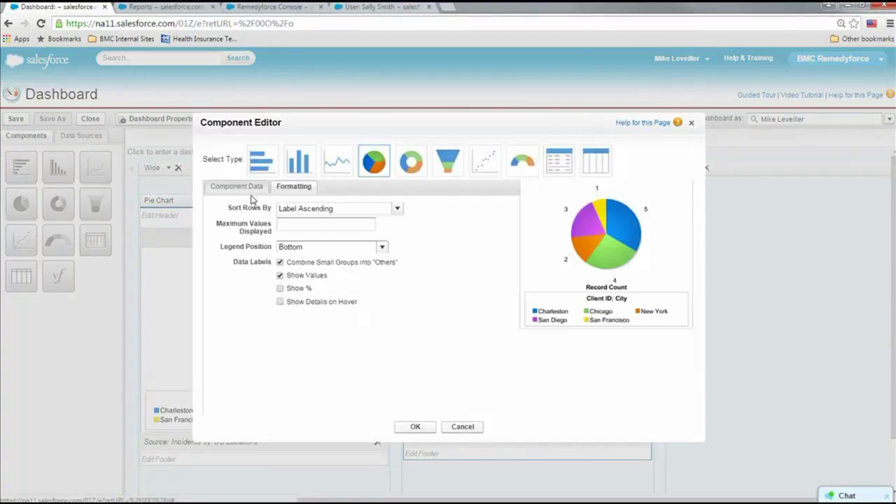
{"action": "left_click", "coordinate": [238, 187]}
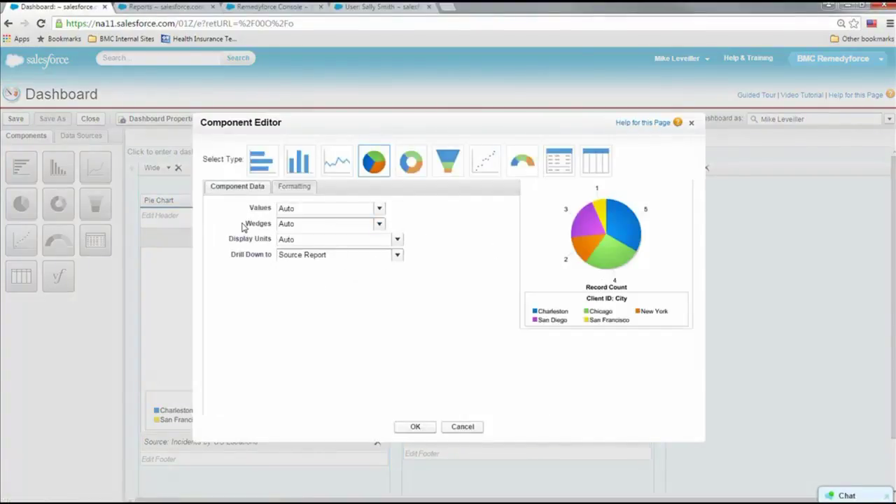
{"action": "left_click", "coordinate": [379, 224]}
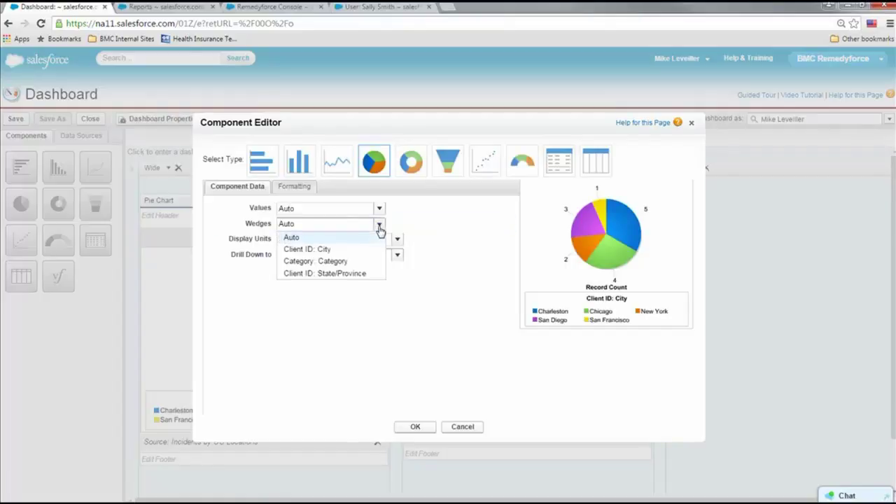
{"action": "left_click", "coordinate": [360, 275]}
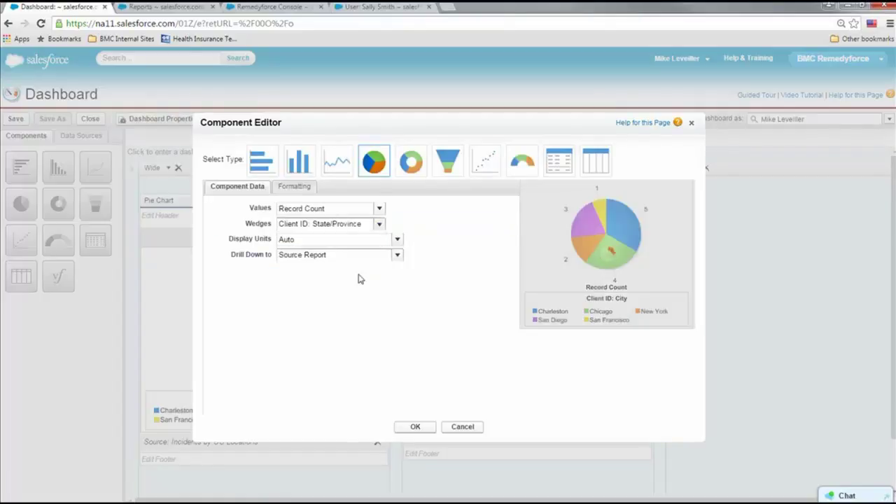
{"action": "left_click", "coordinate": [412, 428]}
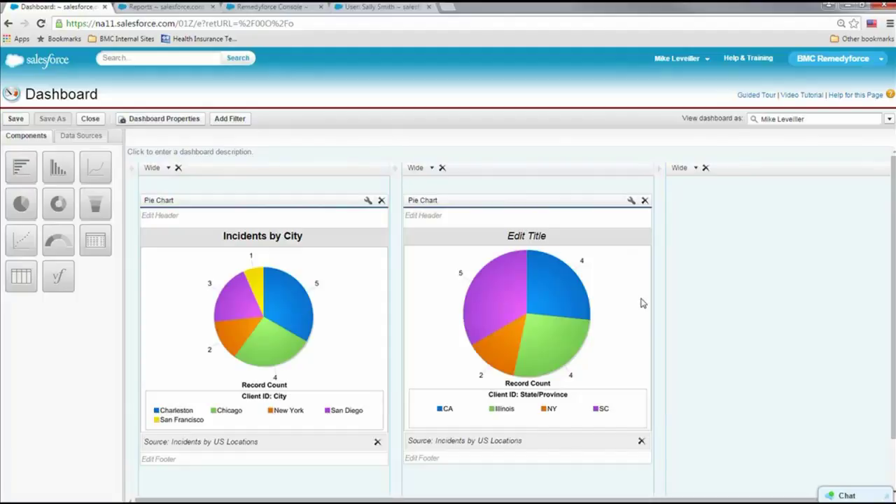
{"action": "left_click", "coordinate": [559, 239]}
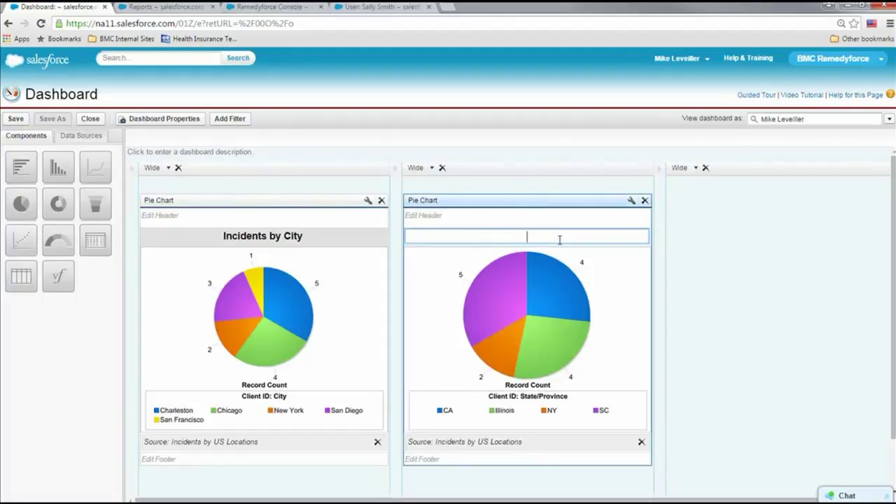
{"action": "type", "text": "Incidents by State"}
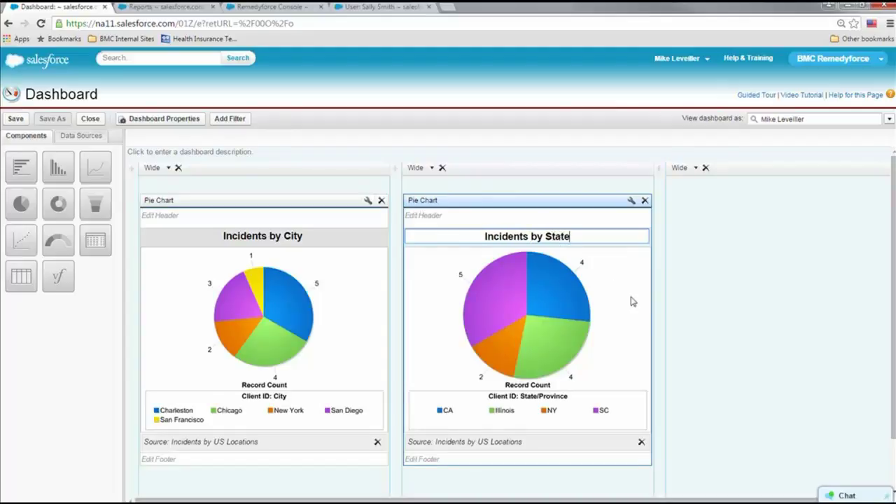
Confirm the 'Incidents by State' title and add a horizontal bar chart from Incidents by US Locations in column three.
{"action": "left_click", "coordinate": [662, 377]}
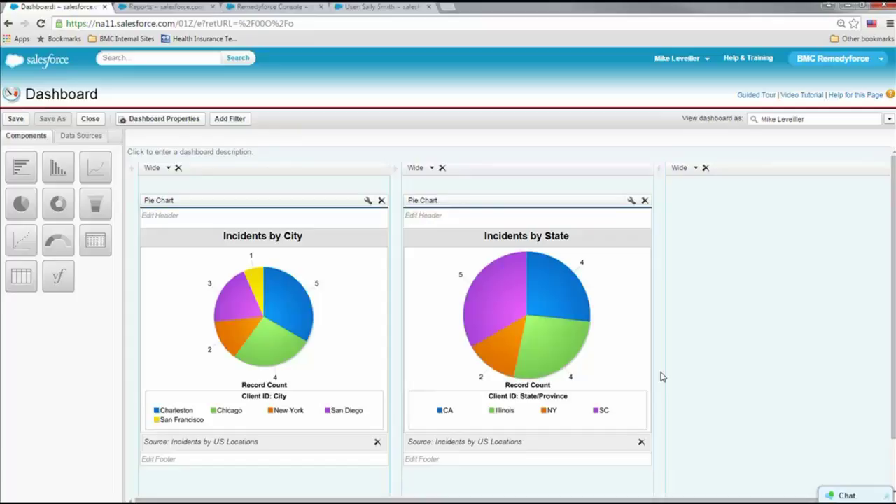
{"action": "left_click_drag", "start_coordinate": [27, 175], "coordinate": [723, 298]}
{"action": "left_click", "coordinate": [75, 137]}
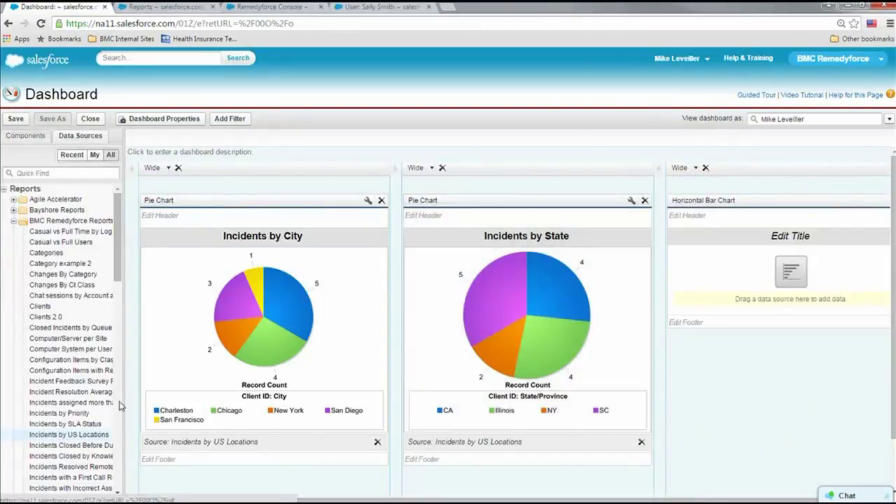
{"action": "left_click_drag", "start_coordinate": [97, 440], "coordinate": [697, 292]}
{"action": "left_click_drag", "start_coordinate": [588, 499], "coordinate": [624, 499]}
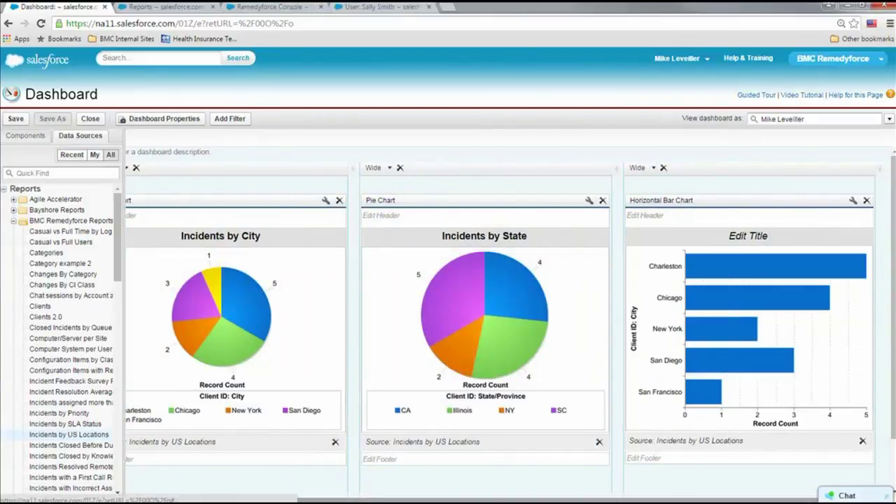
Set the bar chart's Y-axis to Client City, grouped by Category and stacked.
{"action": "left_click", "coordinate": [853, 201]}
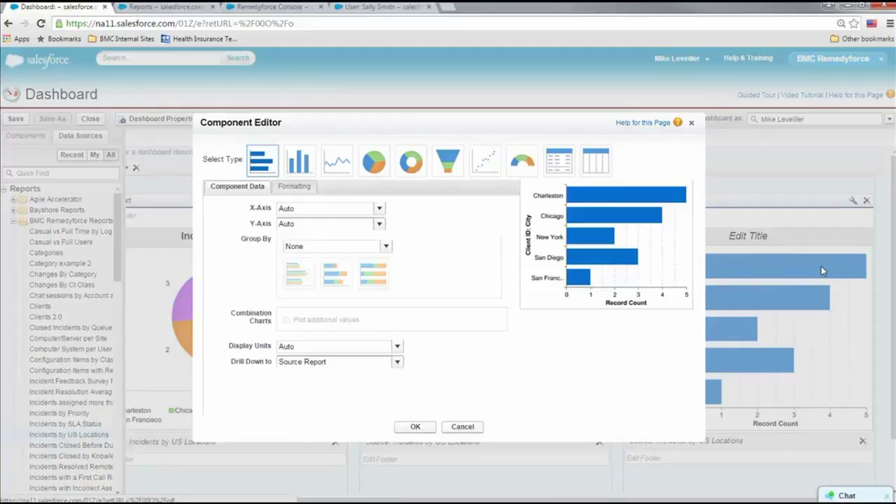
{"action": "left_click", "coordinate": [379, 224]}
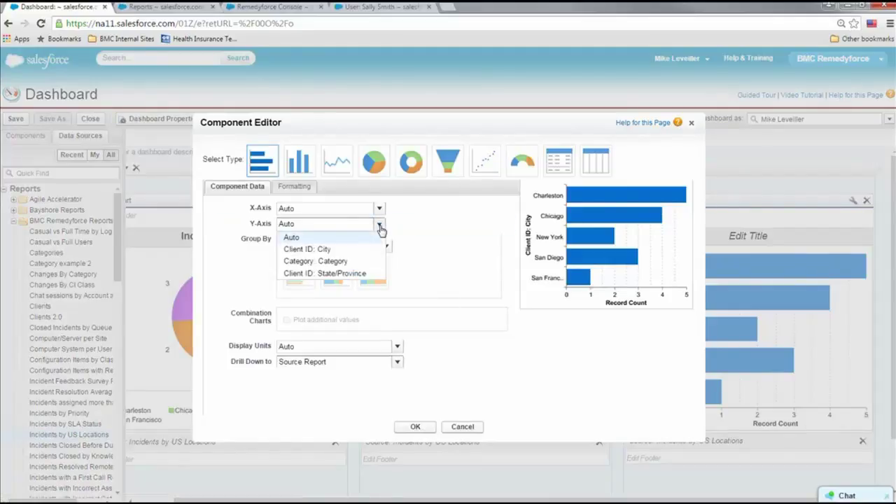
{"action": "left_click", "coordinate": [324, 250]}
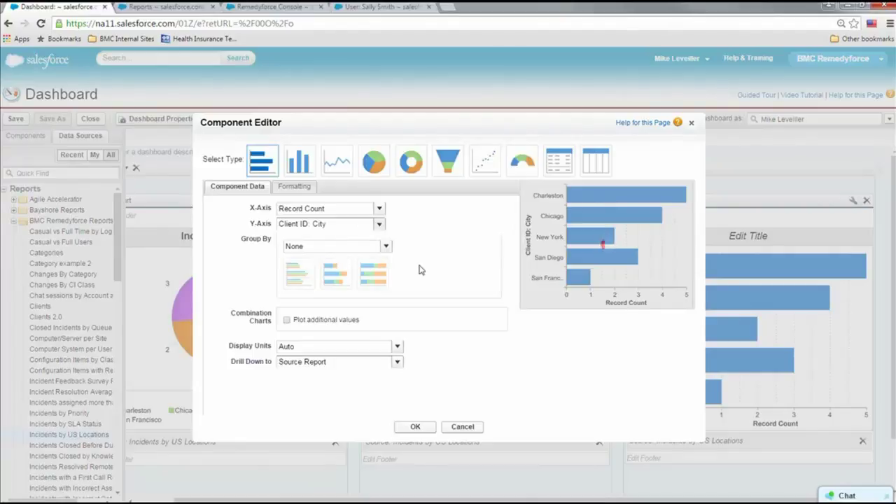
{"action": "left_click", "coordinate": [384, 250]}
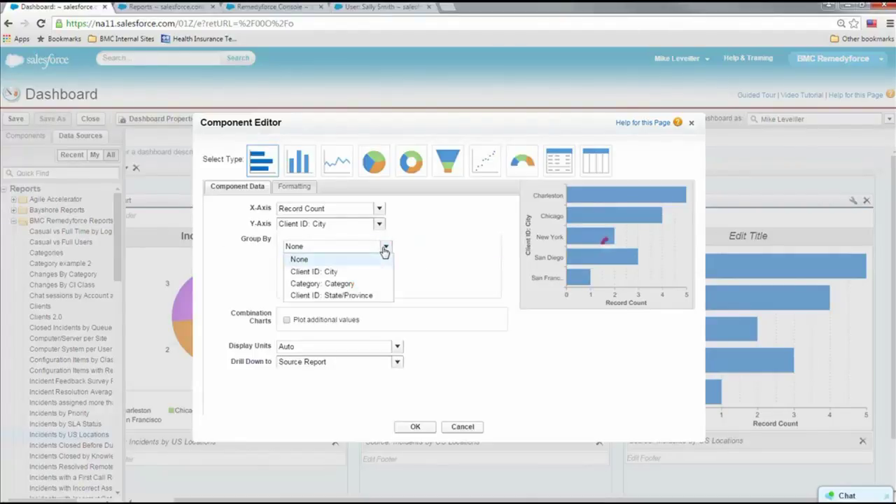
{"action": "left_click", "coordinate": [340, 283]}
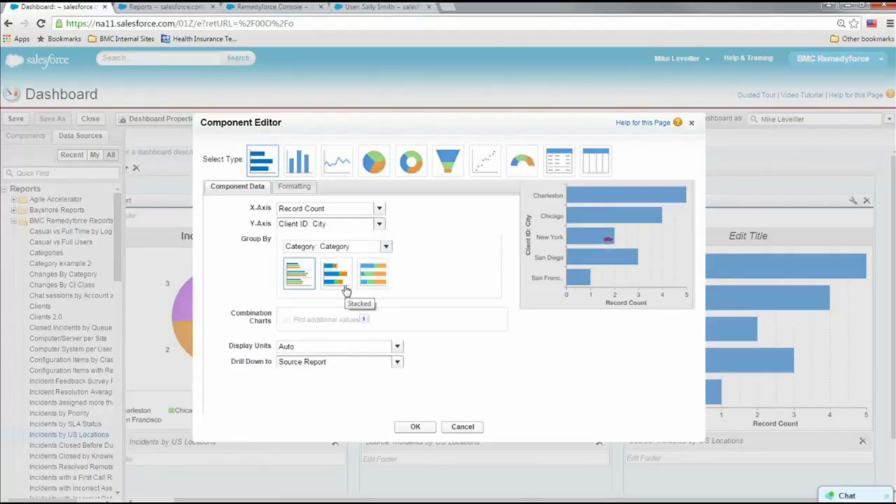
{"action": "left_click", "coordinate": [341, 279]}
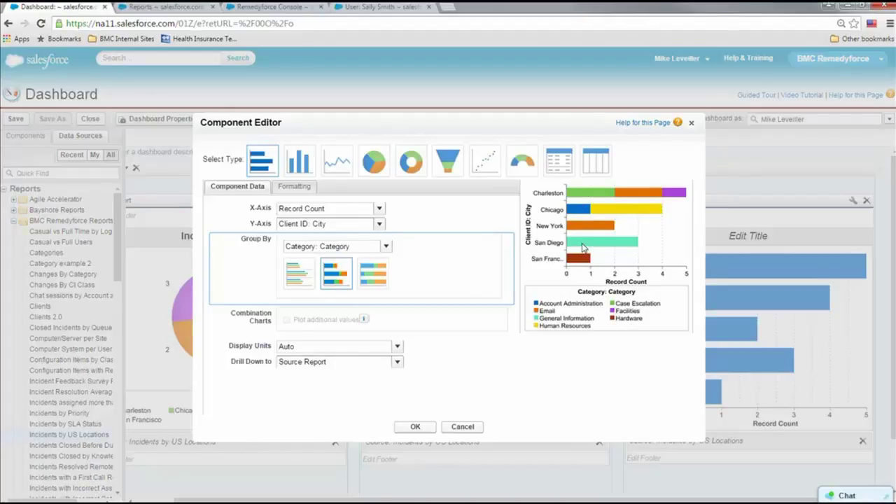
{"action": "left_click", "coordinate": [415, 426]}
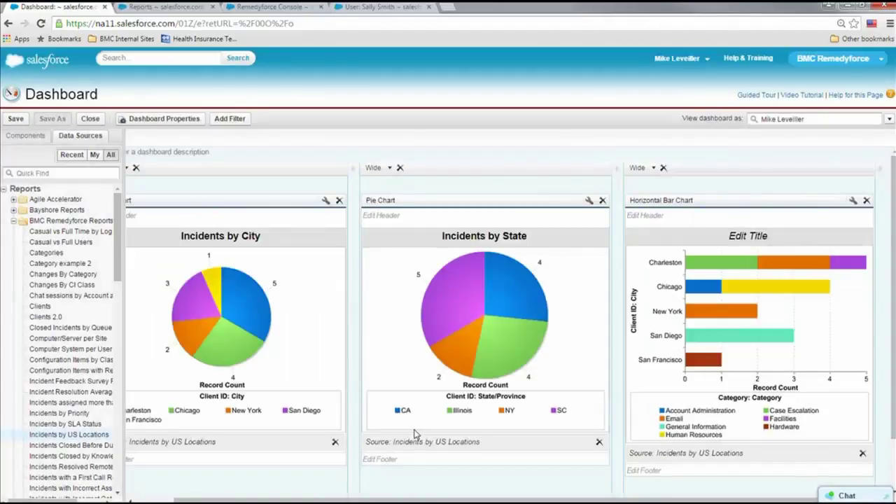
Title the bar chart 'Category by City'.
{"action": "left_click", "coordinate": [777, 238]}
{"action": "type", "text": "Cate"}
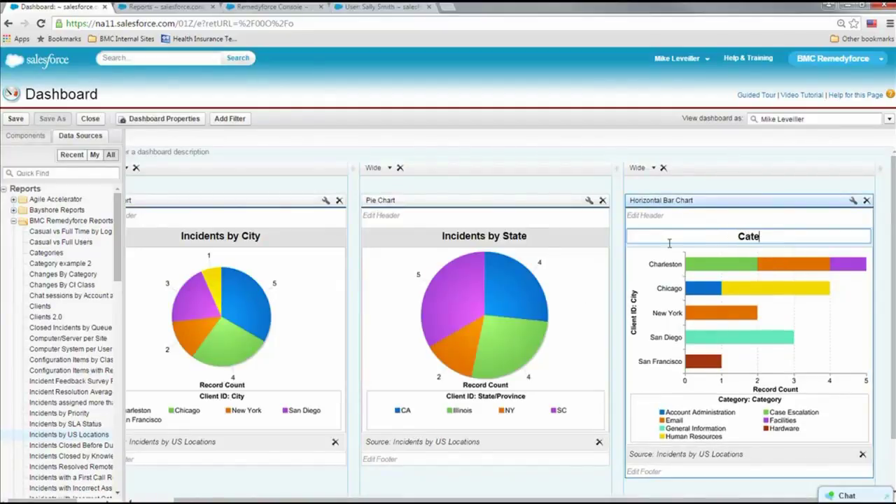
{"action": "type", "text": "gory by City"}
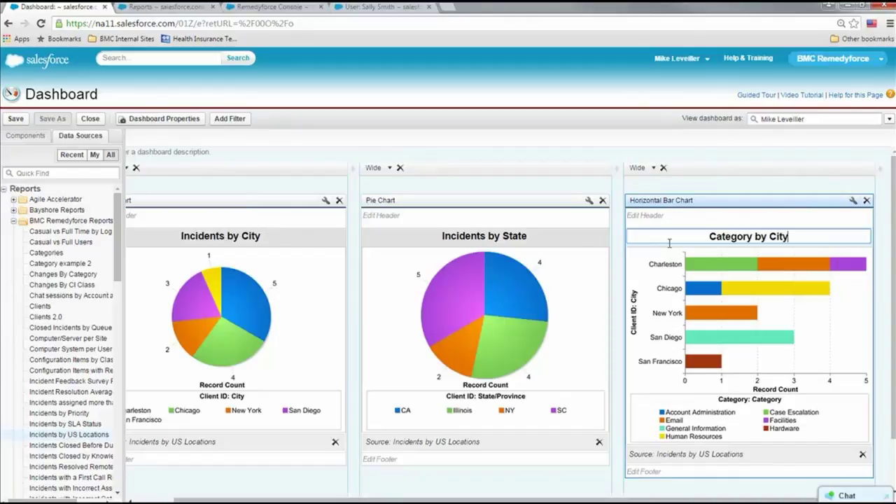
{"action": "key", "text": "Return"}
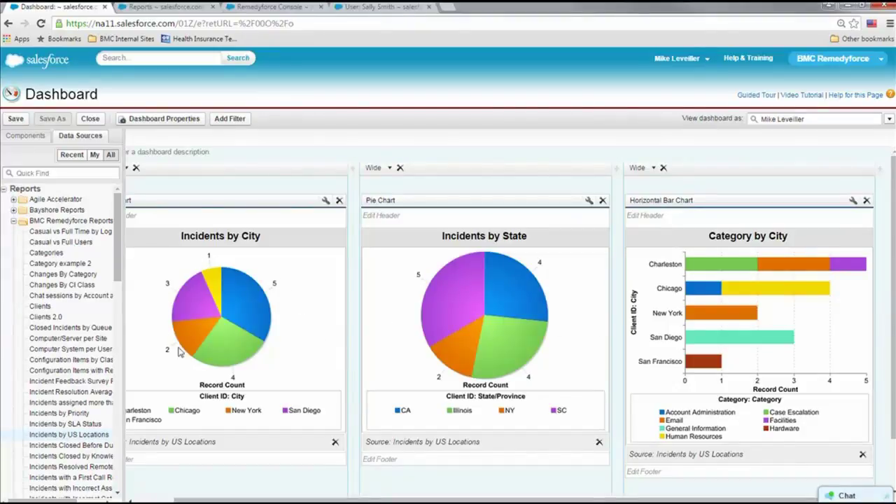
Make the Incidents by City pie show percentages instead of values, with the legend on the right.
{"action": "left_click", "coordinate": [246, 271]}
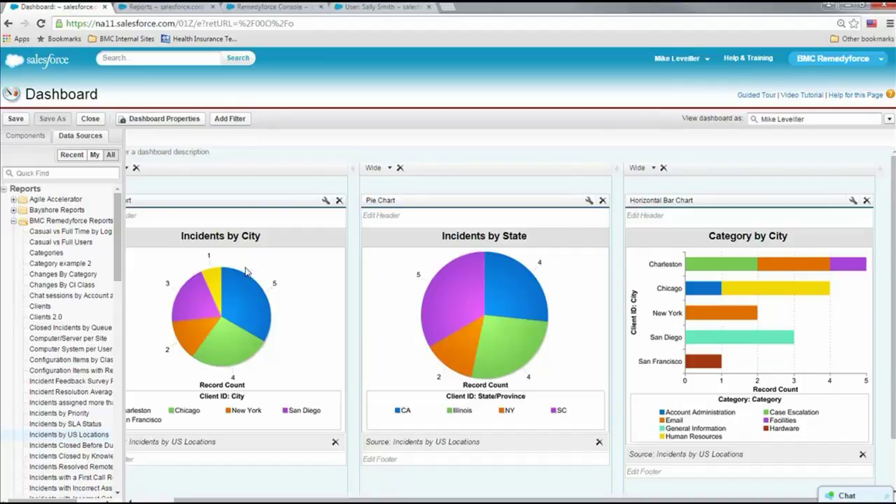
{"action": "left_click", "coordinate": [326, 201]}
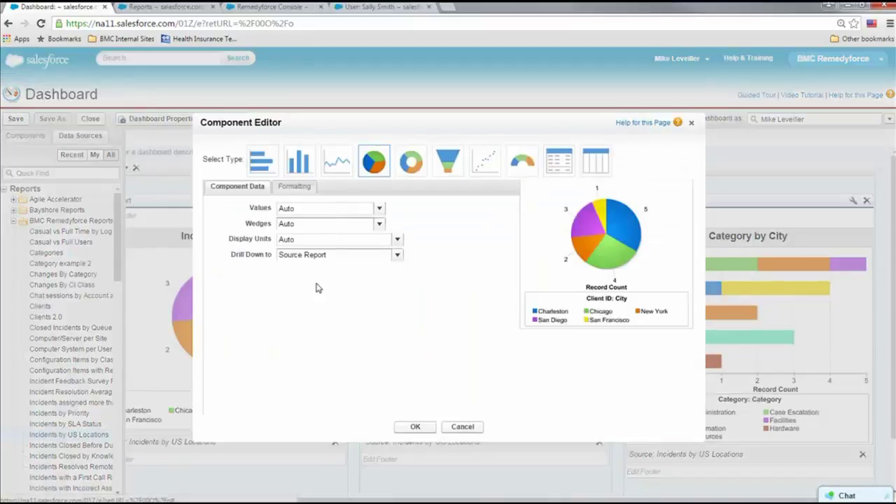
{"action": "left_click", "coordinate": [303, 189]}
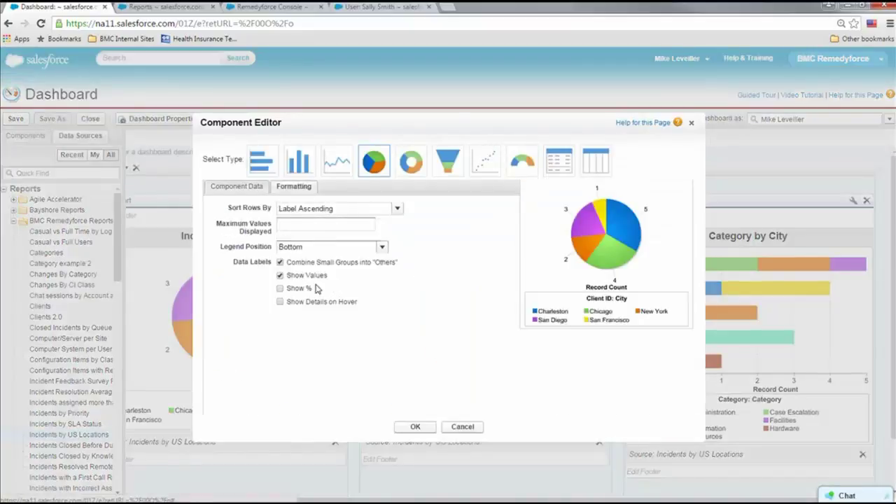
{"action": "left_click", "coordinate": [280, 275]}
{"action": "left_click", "coordinate": [280, 288]}
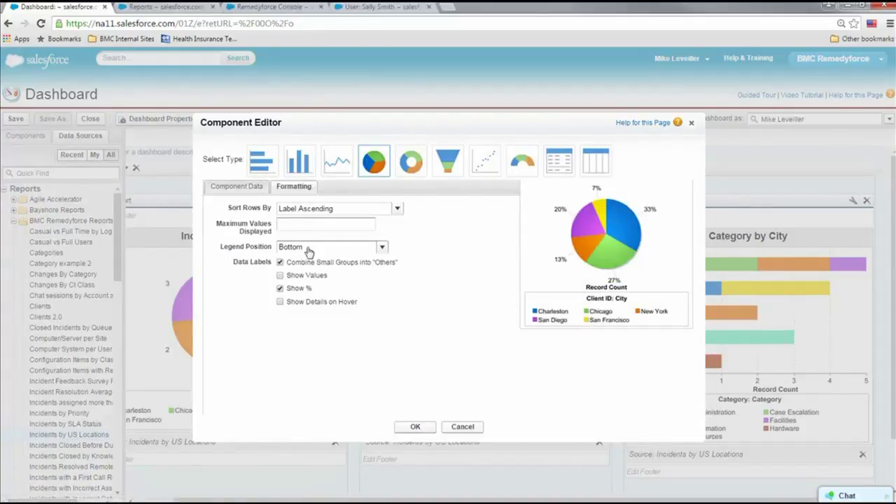
{"action": "left_click", "coordinate": [382, 248]}
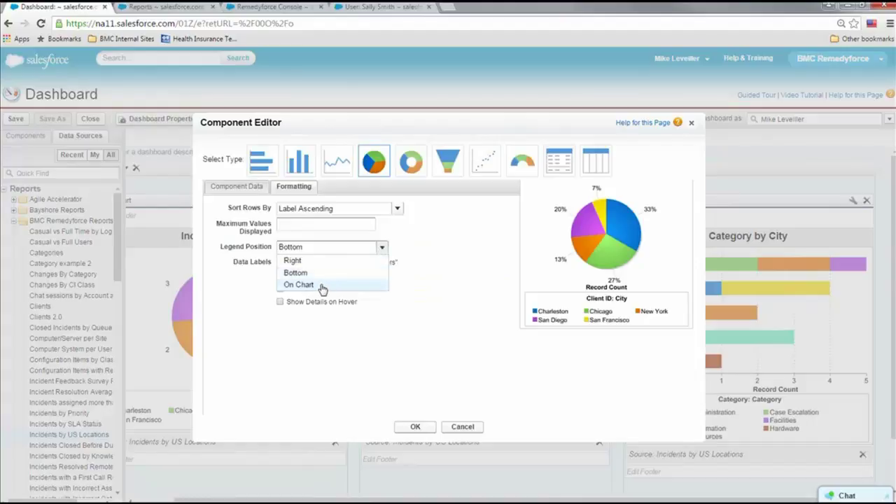
{"action": "left_click", "coordinate": [306, 261]}
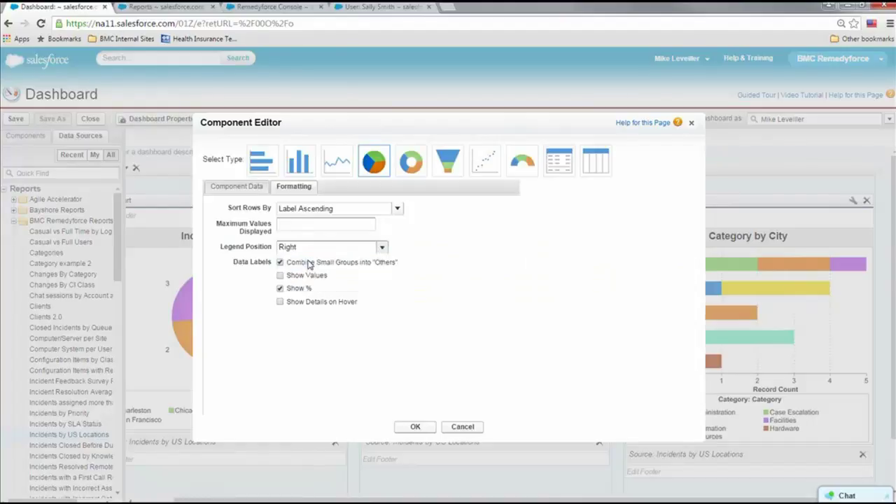
{"action": "left_click", "coordinate": [411, 428]}
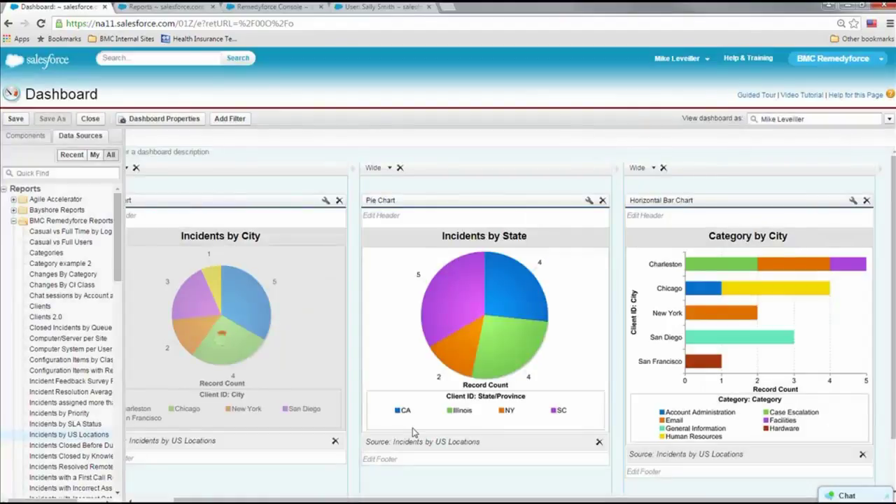
Give the Incidents by State pie the same percentage labels and right-hand legend.
{"action": "left_click", "coordinate": [589, 202]}
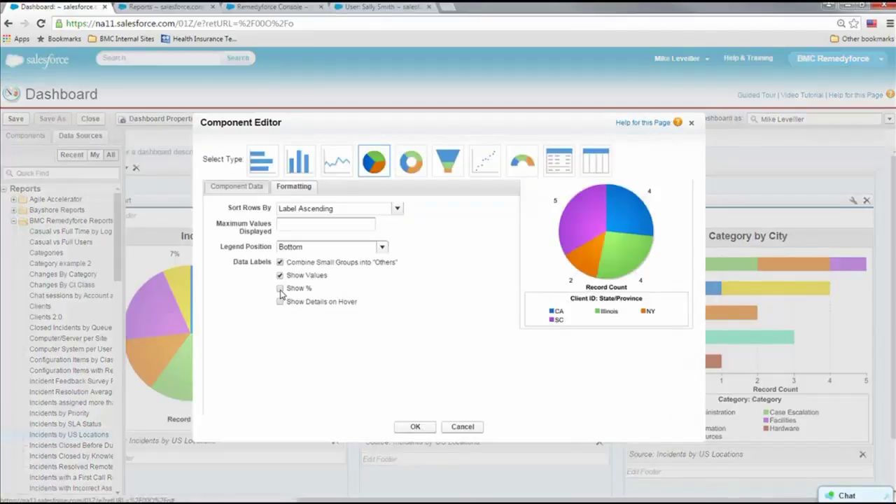
{"action": "left_click", "coordinate": [280, 288]}
{"action": "left_click", "coordinate": [280, 276]}
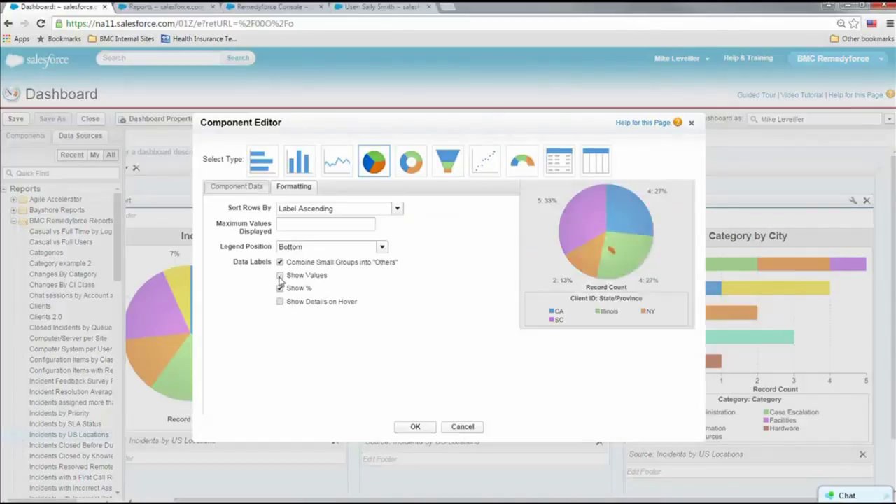
{"action": "left_click", "coordinate": [382, 247]}
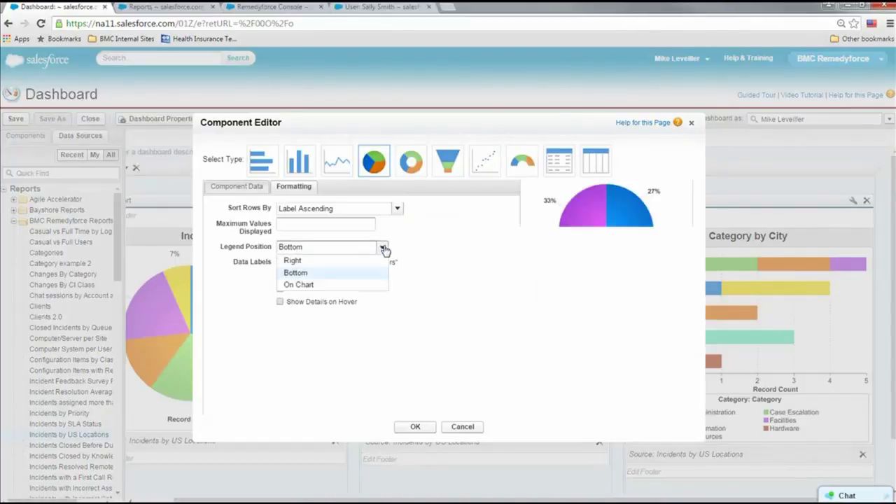
{"action": "left_click", "coordinate": [320, 265]}
{"action": "left_click", "coordinate": [413, 428]}
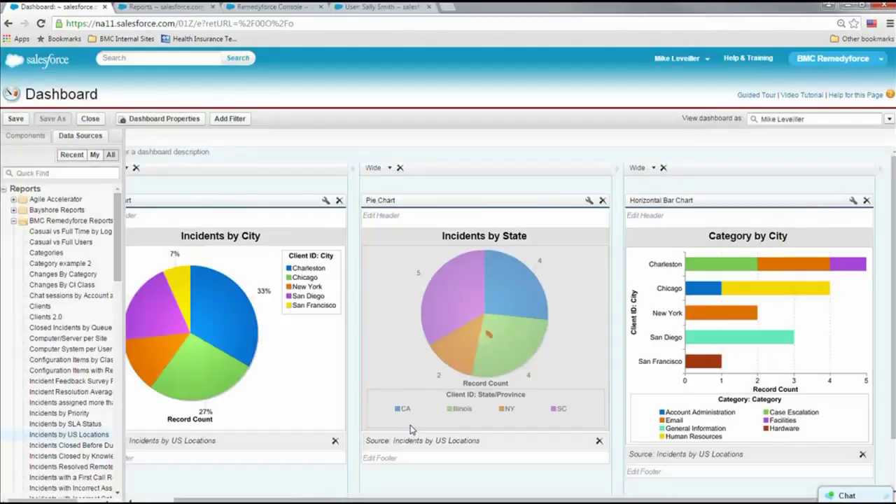
{"action": "mouse_move", "coordinate": [301, 501]}
{"action": "left_mouse_down"}
{"action": "mouse_move", "coordinate": [255, 499]}
{"action": "mouse_move", "coordinate": [296, 499]}
{"action": "left_mouse_up"}
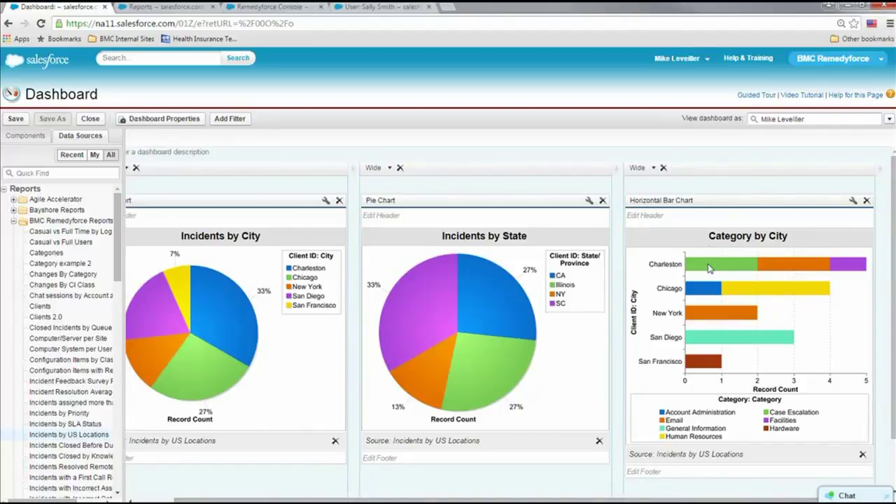
Edit the bar chart title from 'Category by City' to 'Incidents by Category/City'.
{"action": "left_click", "coordinate": [707, 239]}
{"action": "double_click", "coordinate": [708, 237]}
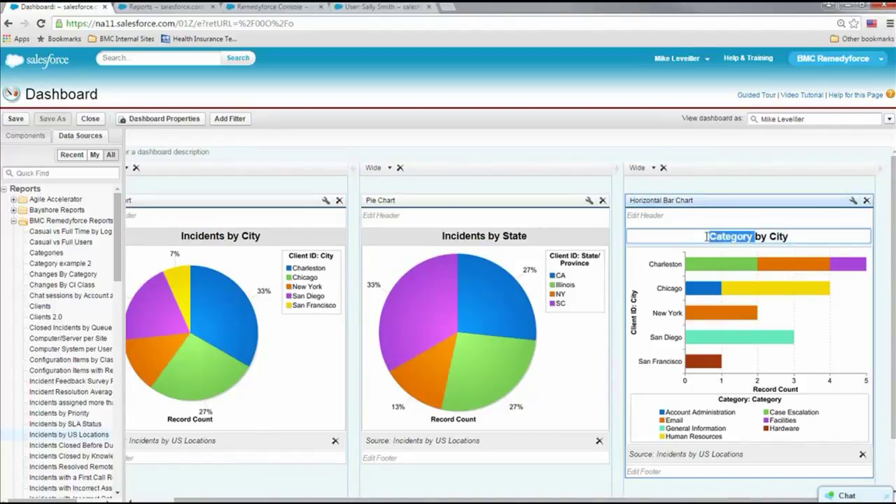
{"action": "left_click", "coordinate": [708, 237]}
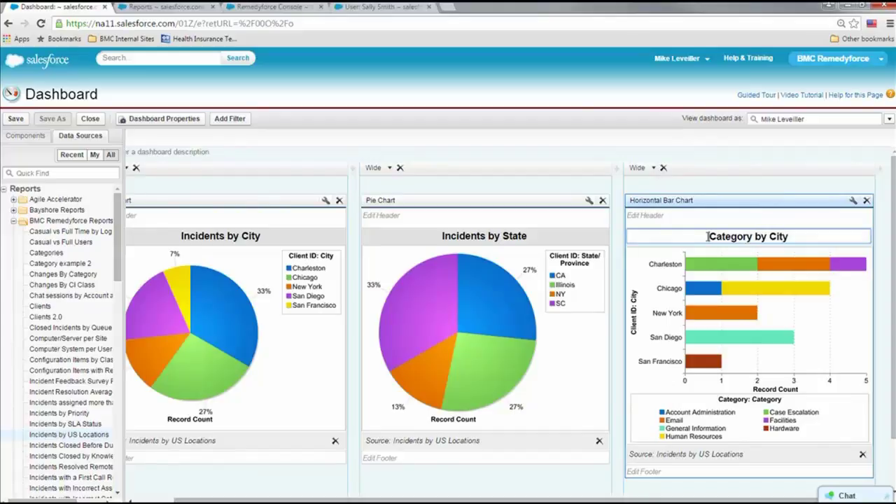
{"action": "type", "text": "Incideents"}
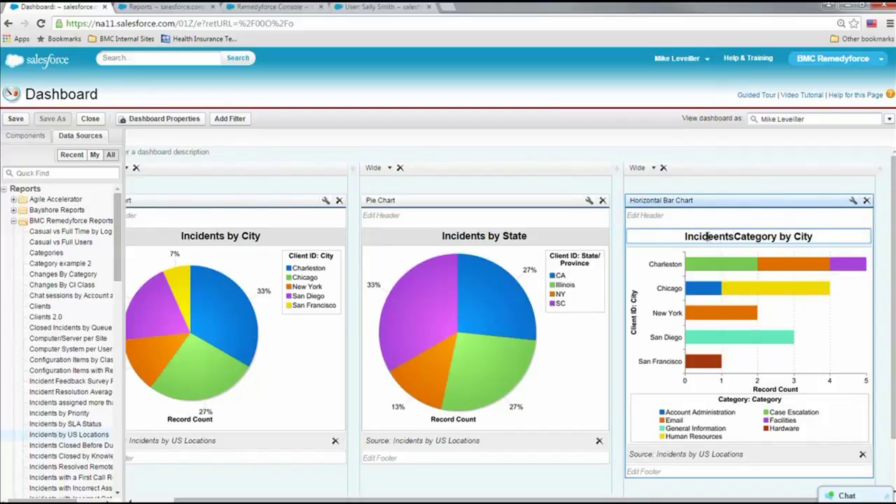
{"action": "key", "text": "BackSpace"}
{"action": "key", "text": "BackSpace"}
{"action": "key", "text": "BackSpace"}
{"action": "key", "text": "BackSpace"}
{"action": "type", "text": "nts by"}
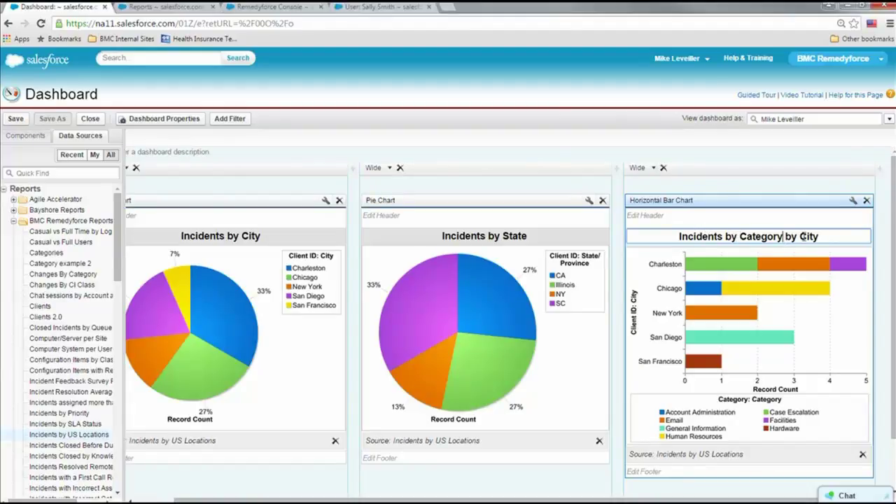
{"action": "key", "text": "Delete"}
{"action": "key", "text": "Delete"}
{"action": "key", "text": "Delete"}
{"action": "key", "text": "Delete"}
{"action": "type", "text": "/"}
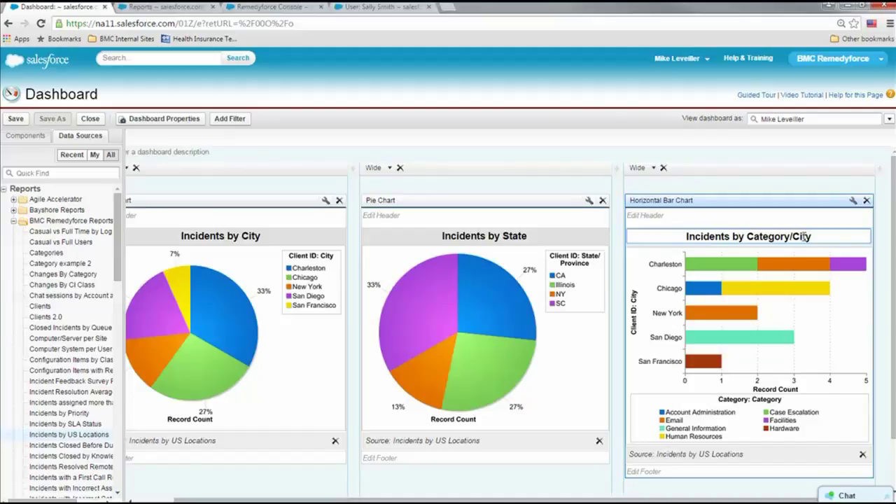
{"action": "left_click", "coordinate": [887, 241]}
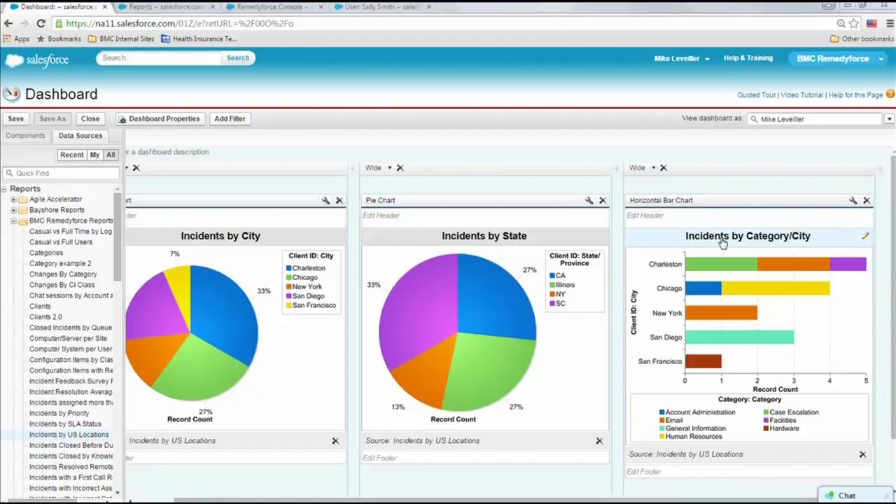
Add a table component fed by Incidents by US Locations below the city pie in column one.
{"action": "left_click_drag", "start_coordinate": [892, 291], "coordinate": [891, 357]}
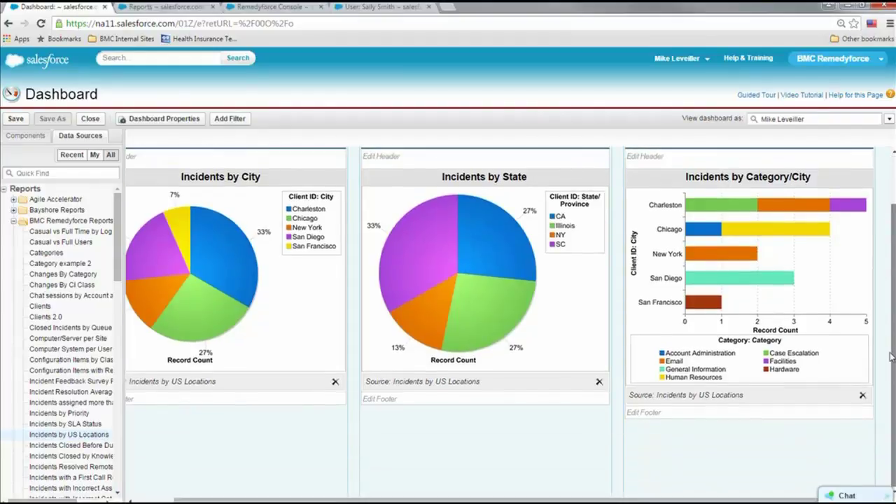
{"action": "left_click", "coordinate": [151, 500]}
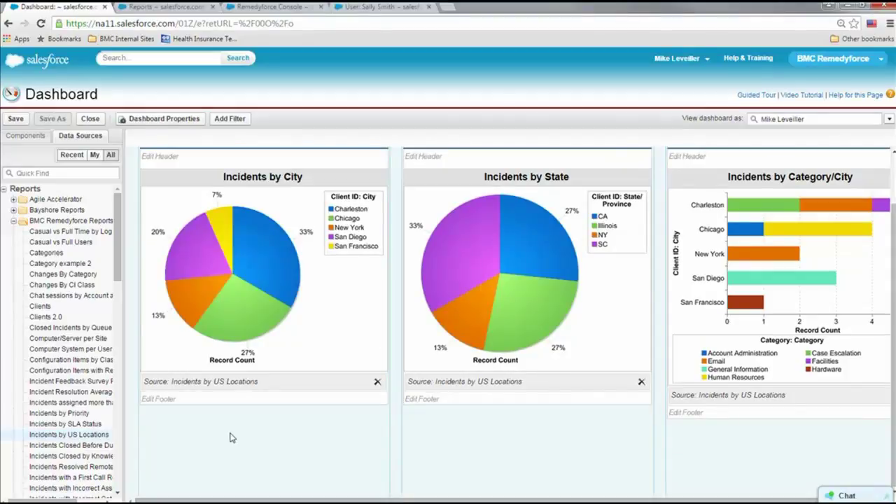
{"action": "left_click_drag", "start_coordinate": [99, 435], "coordinate": [173, 432]}
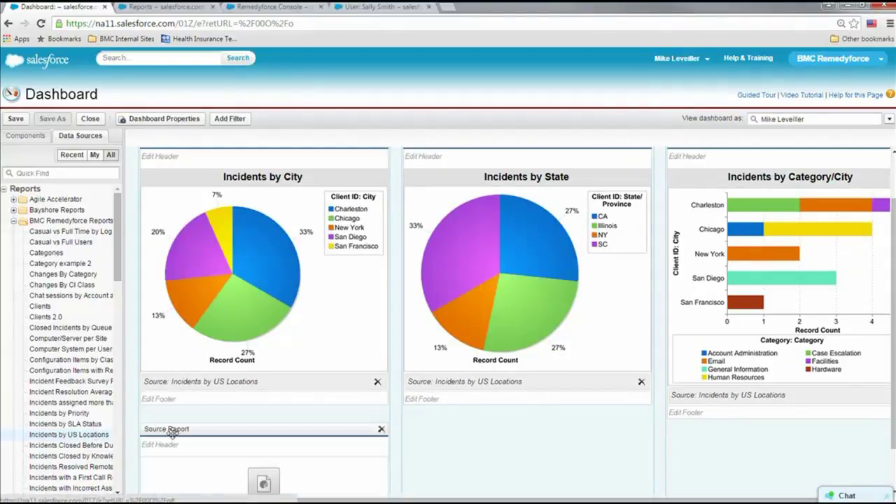
{"action": "left_click", "coordinate": [30, 138]}
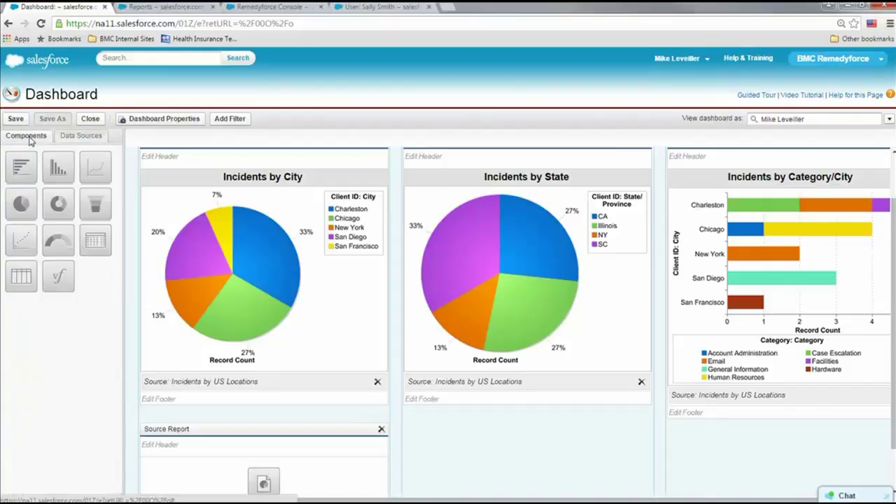
{"action": "left_click_drag", "start_coordinate": [21, 277], "coordinate": [217, 465]}
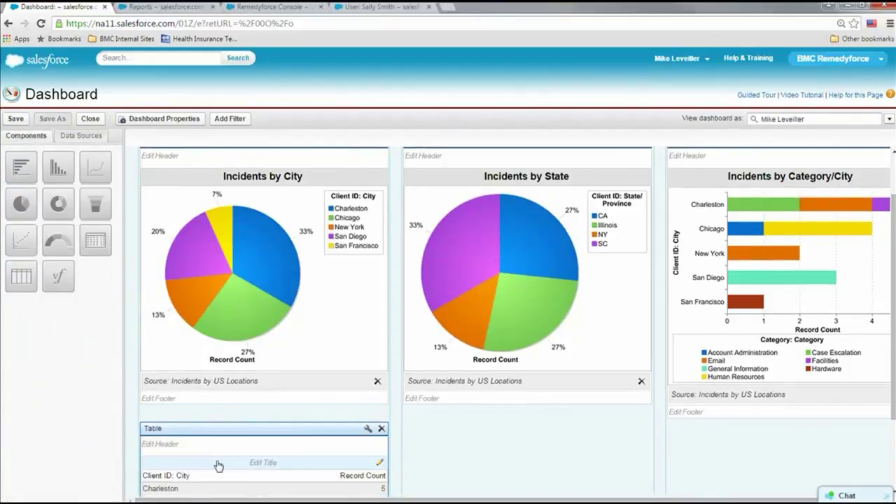
{"action": "left_click_drag", "start_coordinate": [892, 378], "coordinate": [890, 446]}
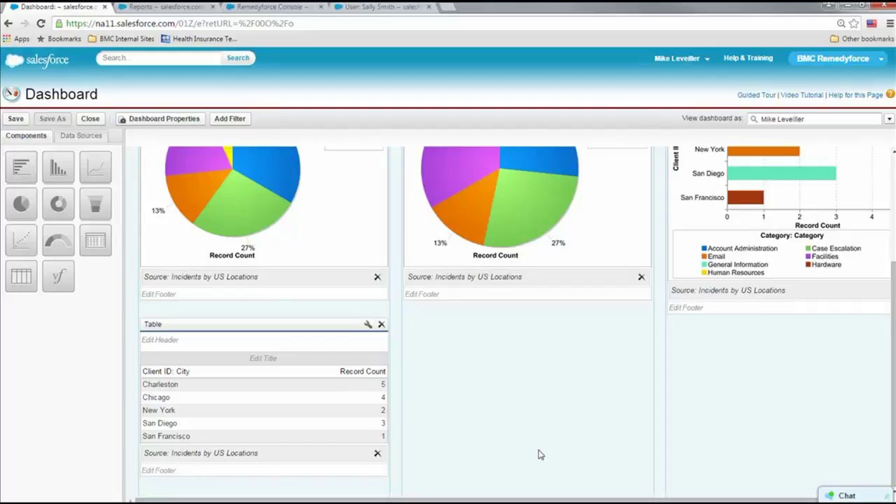
Review the table component's settings and accept them unchanged.
{"action": "left_click", "coordinate": [369, 326]}
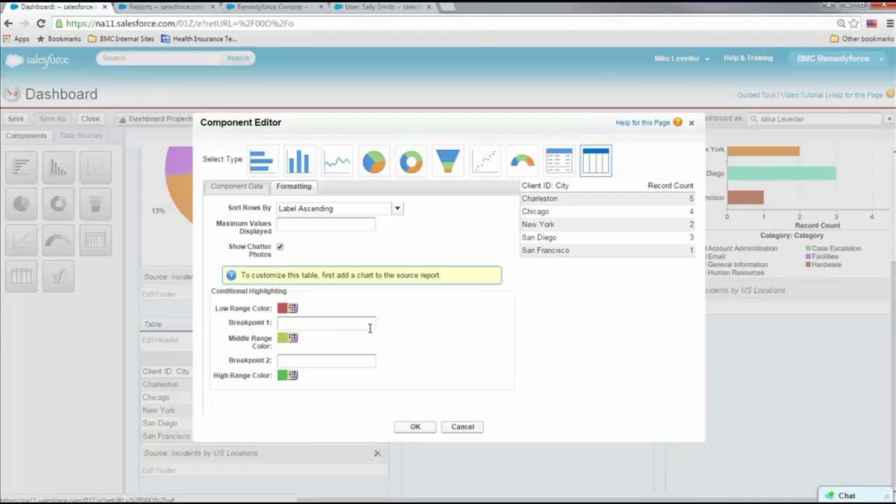
{"action": "left_click", "coordinate": [409, 428]}
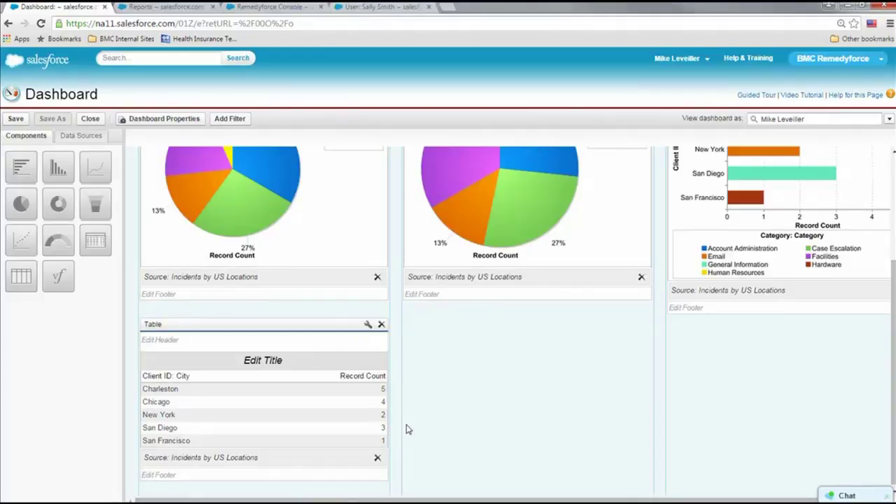
Save the dashboard as 'Incidents by US Locations' into the BMC Remedyforce folder.
{"action": "left_click", "coordinate": [15, 119]}
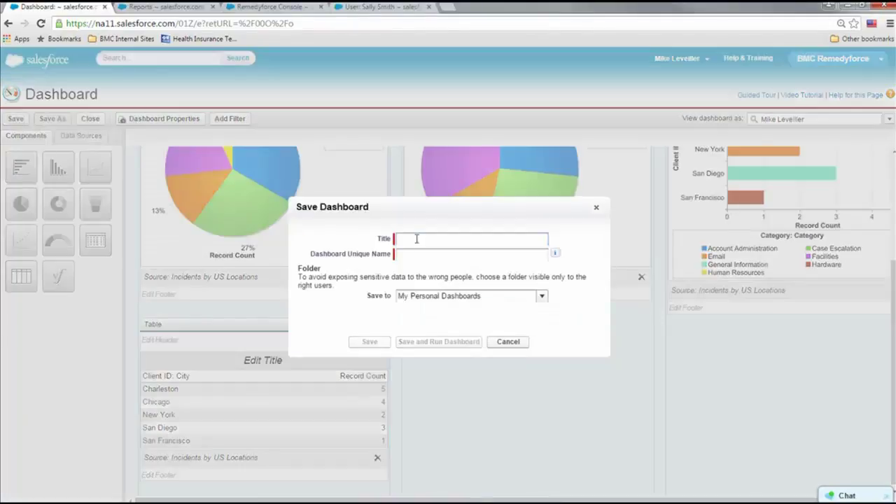
{"action": "type", "text": "Incidents by US Location"}
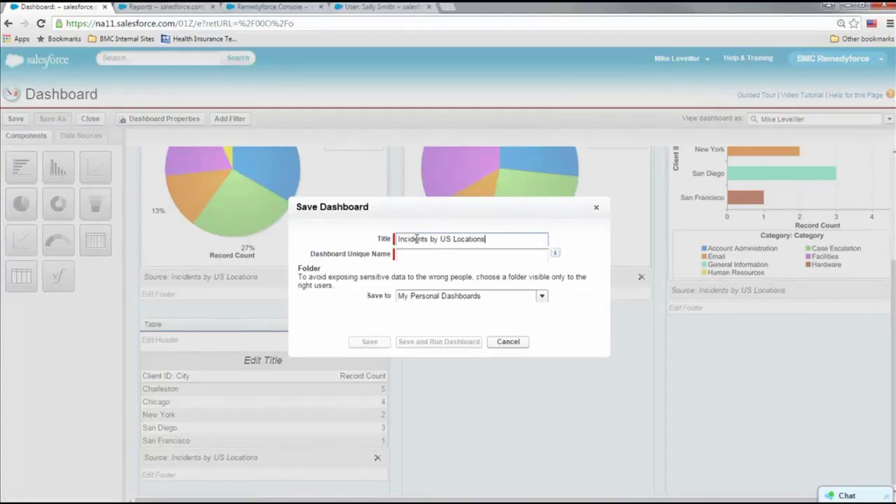
{"action": "type", "text": "s"}
{"action": "left_click", "coordinate": [438, 296]}
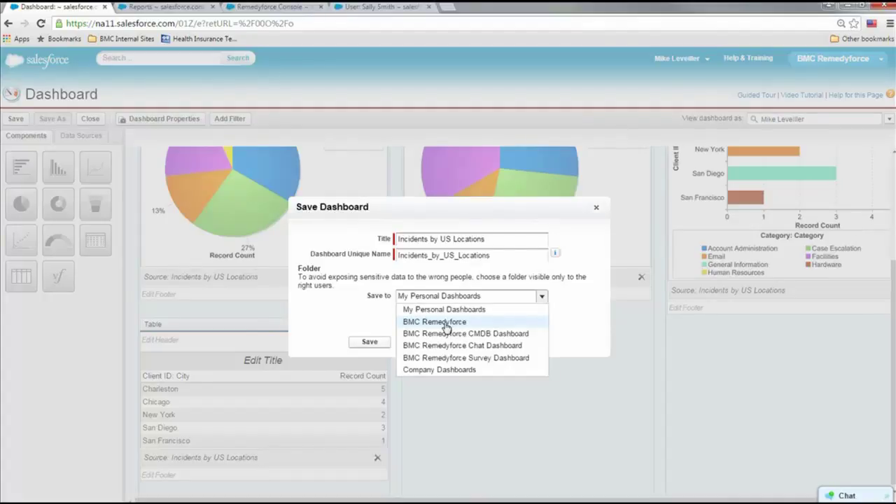
{"action": "left_click", "coordinate": [445, 324]}
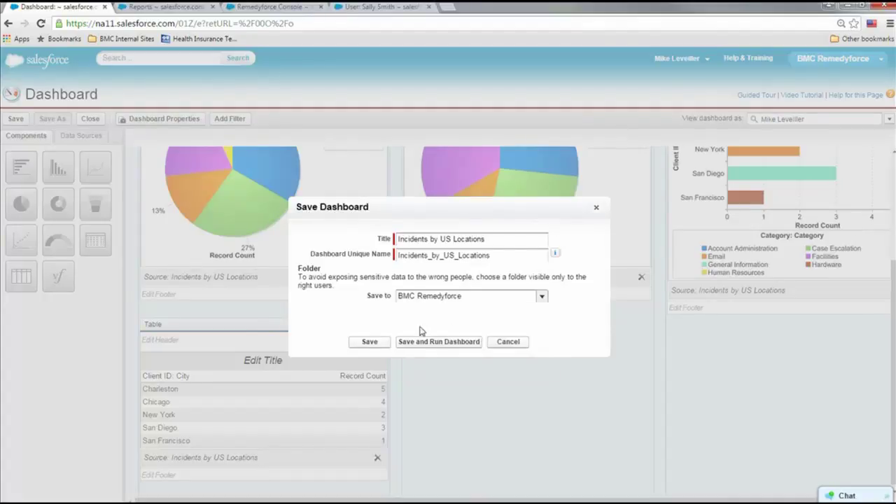
{"action": "left_click", "coordinate": [369, 343]}
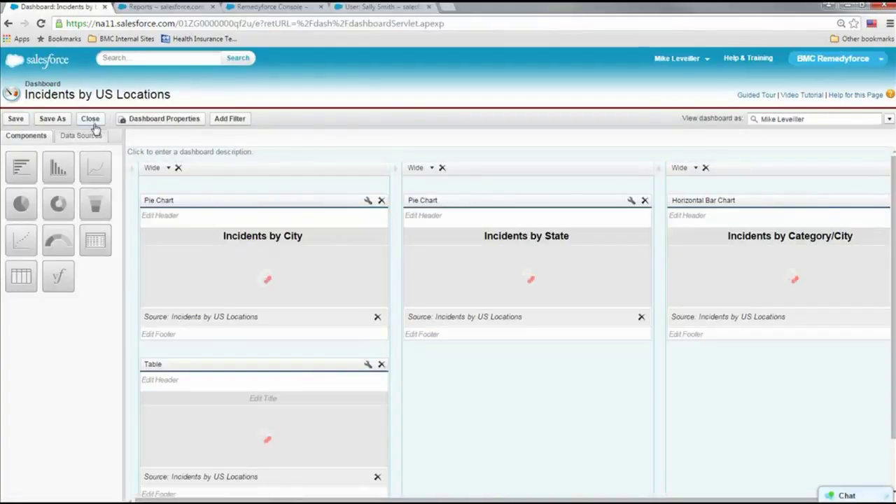
Close the dashboard editor and open the Incidents by US Locations report for customizing.
{"action": "left_click", "coordinate": [93, 122]}
{"action": "left_click", "coordinate": [439, 302]}
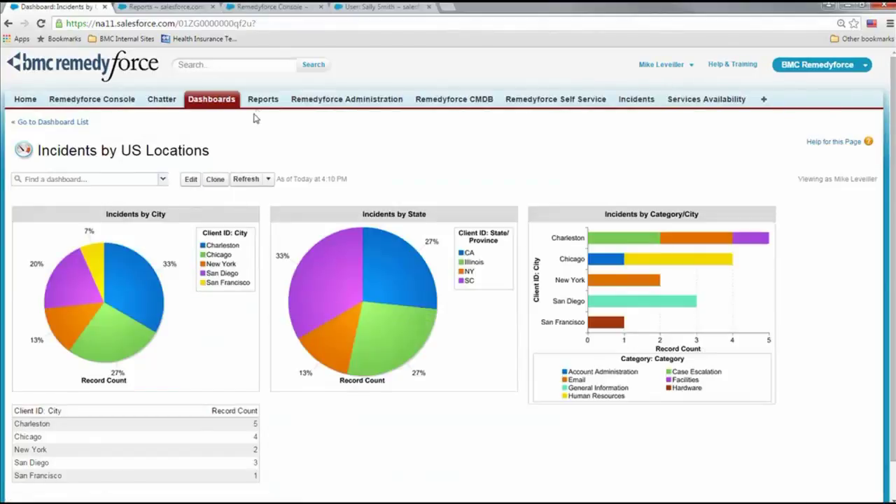
{"action": "left_click", "coordinate": [262, 98]}
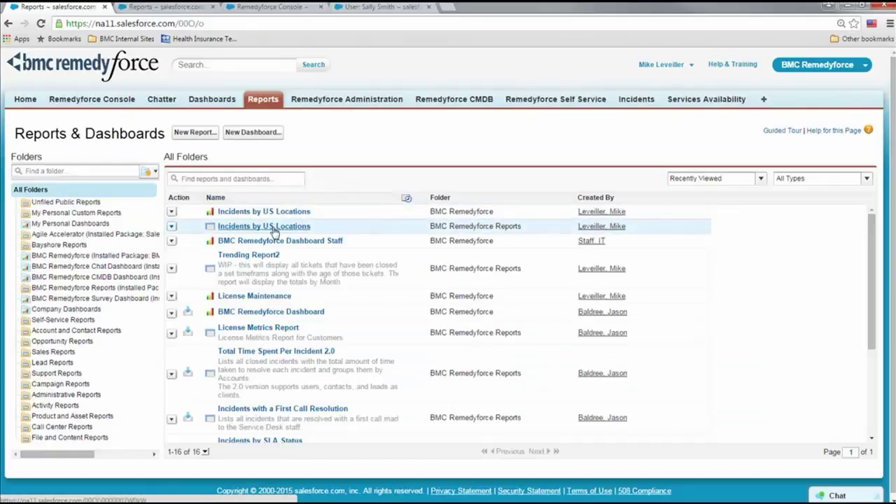
{"action": "left_click", "coordinate": [273, 227]}
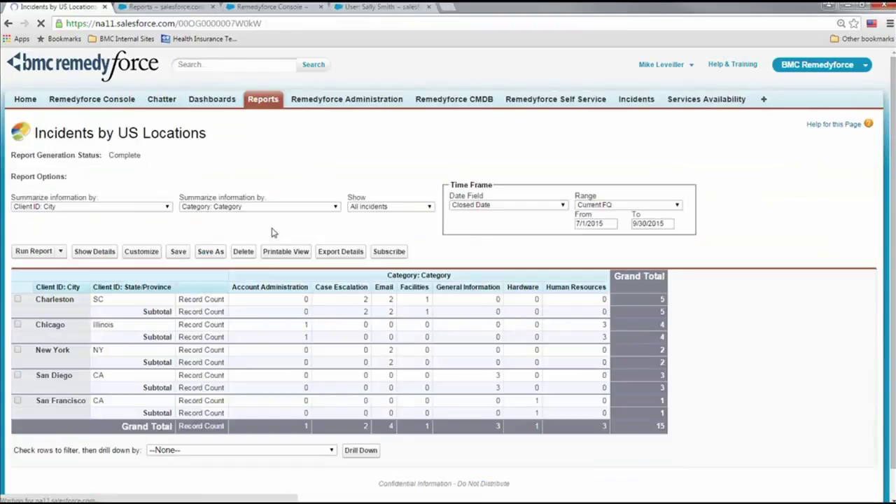
{"action": "left_click", "coordinate": [147, 256]}
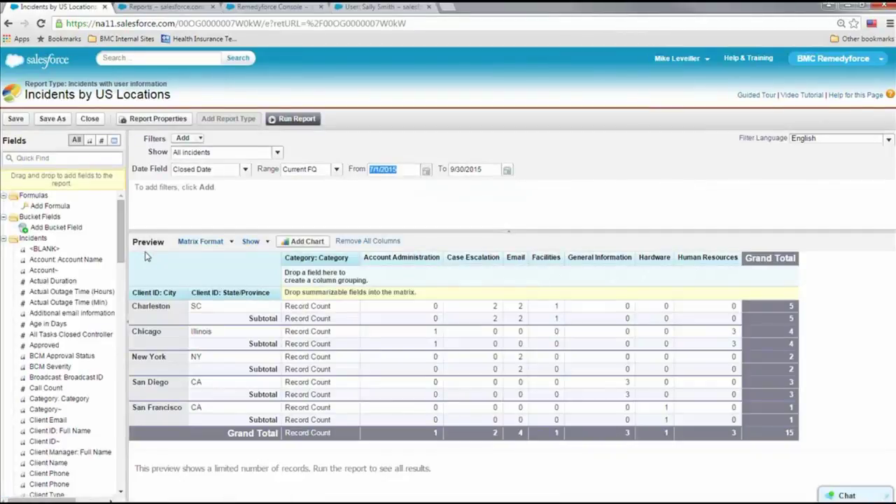
Add a stacked bar chart of record counts per city grouped by Category, then save the report.
{"action": "left_click", "coordinate": [308, 257]}
{"action": "left_click", "coordinate": [306, 241]}
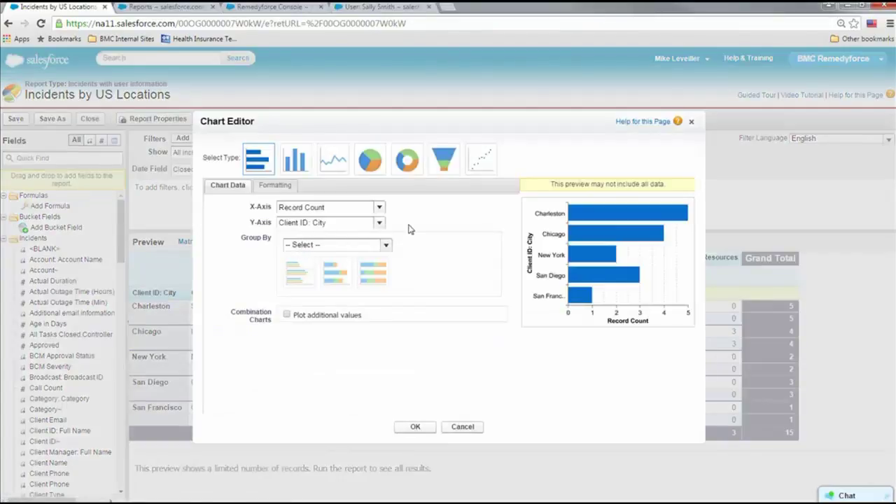
{"action": "left_click", "coordinate": [386, 246]}
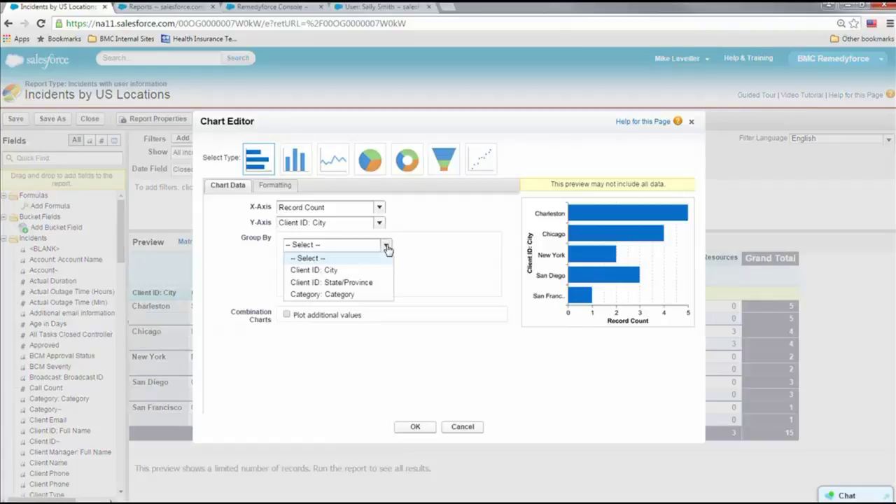
{"action": "left_click", "coordinate": [354, 294]}
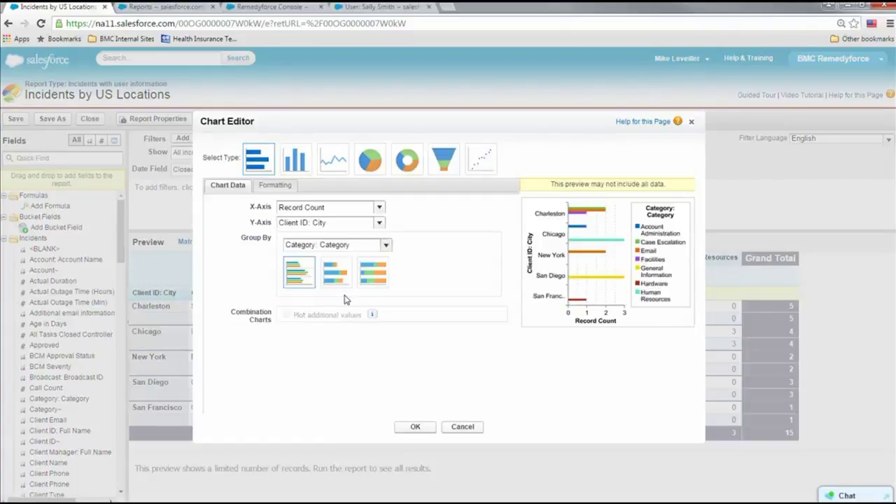
{"action": "left_click", "coordinate": [336, 277]}
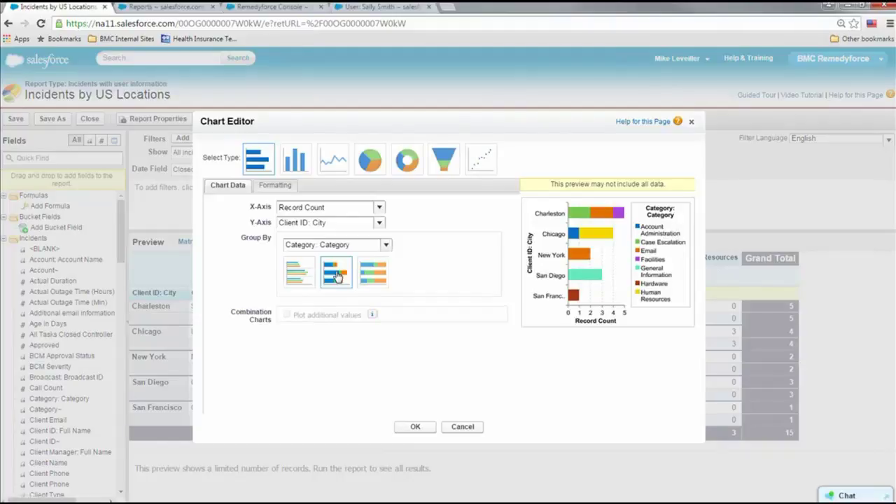
{"action": "left_click", "coordinate": [415, 427]}
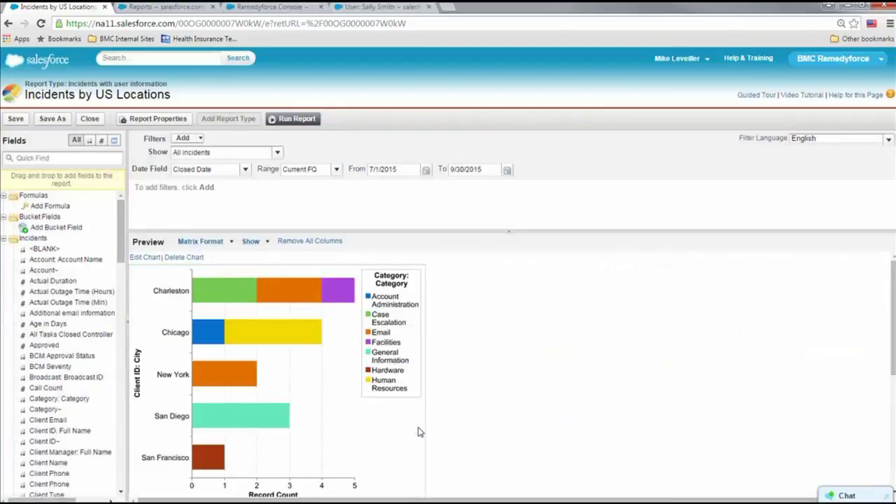
{"action": "left_click", "coordinate": [16, 120]}
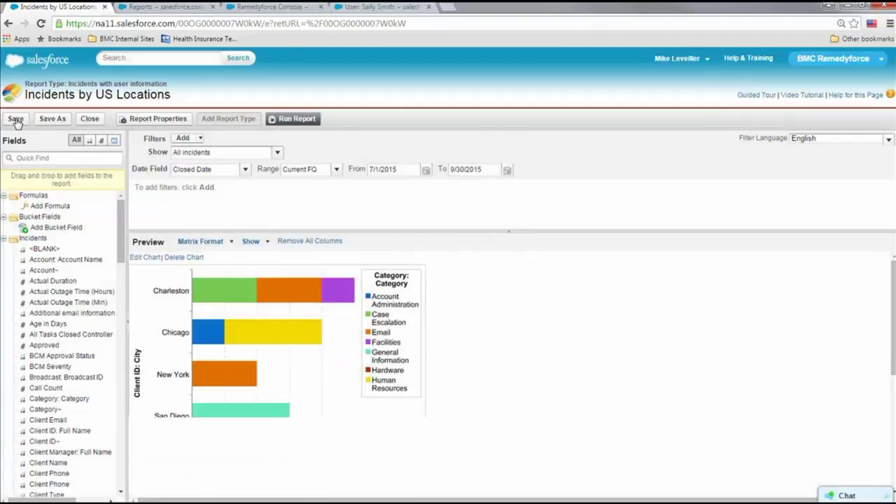
{"action": "left_click", "coordinate": [89, 119]}
Close the report and open the Incidents by US Locations dashboard for editing.
{"action": "left_click", "coordinate": [443, 308]}
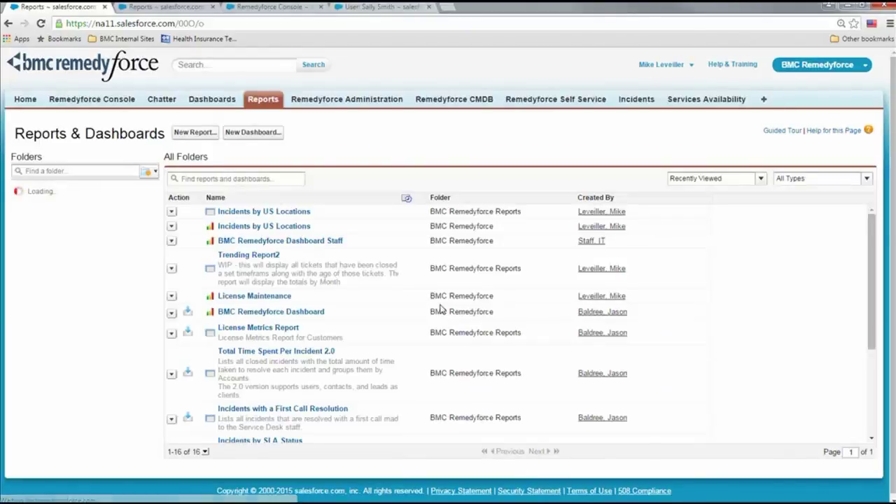
{"action": "left_click", "coordinate": [304, 227]}
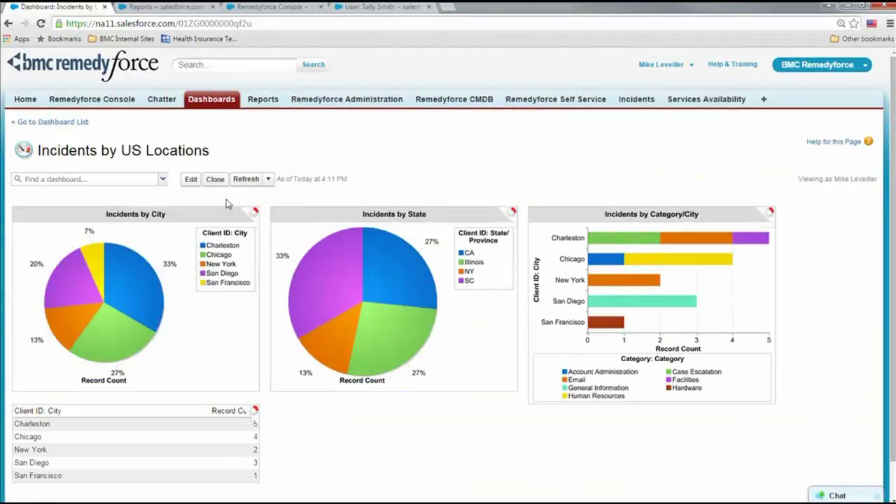
{"action": "left_click", "coordinate": [191, 179]}
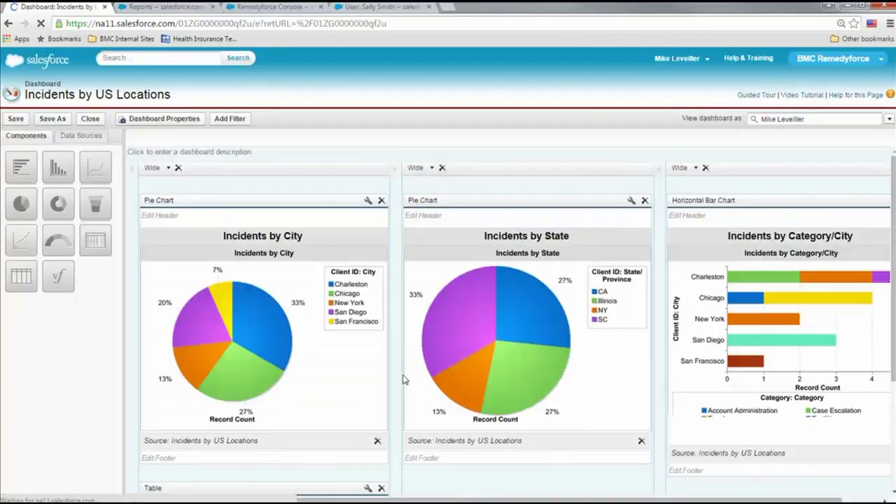
{"action": "scroll", "coordinate": [404, 378], "scroll_direction": "down", "scroll_amount": 3}
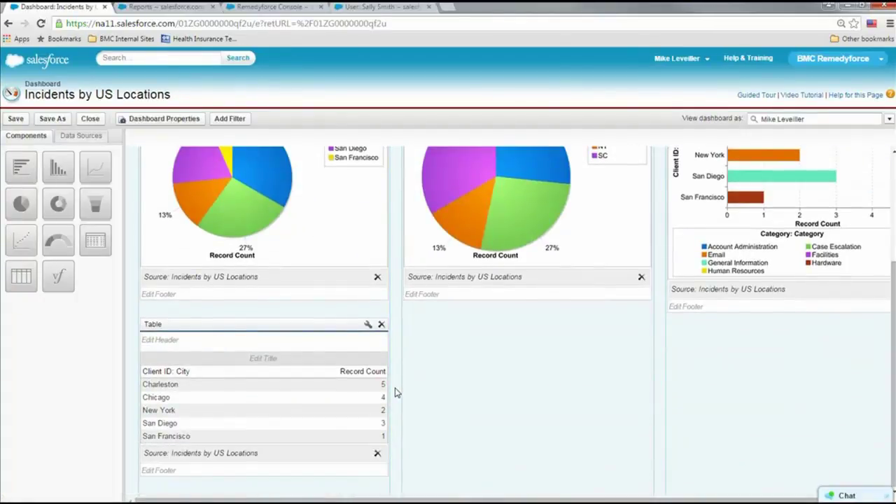
Set the dashboard table's second column to Category and third column to Record Count.
{"action": "left_click", "coordinate": [368, 325]}
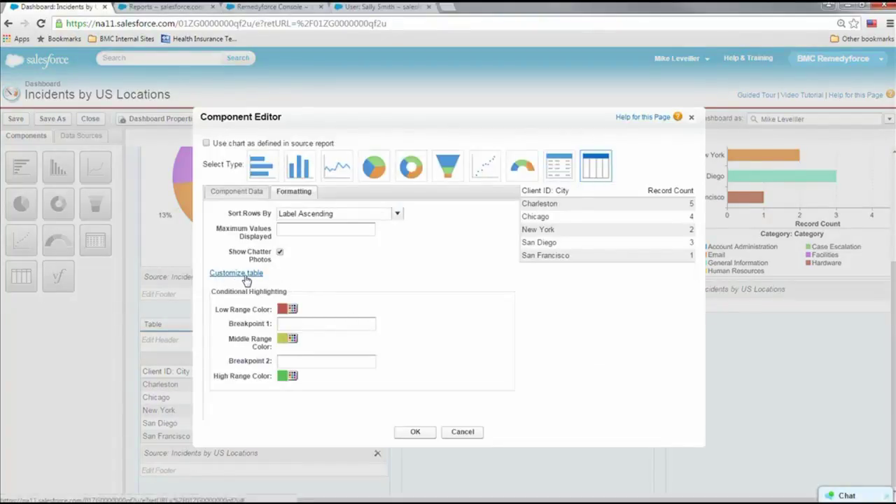
{"action": "left_click", "coordinate": [245, 275]}
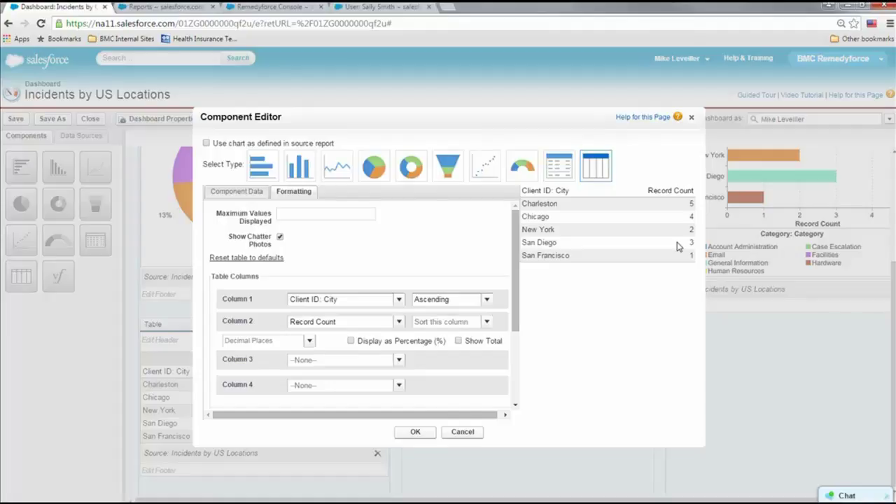
{"action": "left_click", "coordinate": [400, 323]}
{"action": "left_click", "coordinate": [364, 348]}
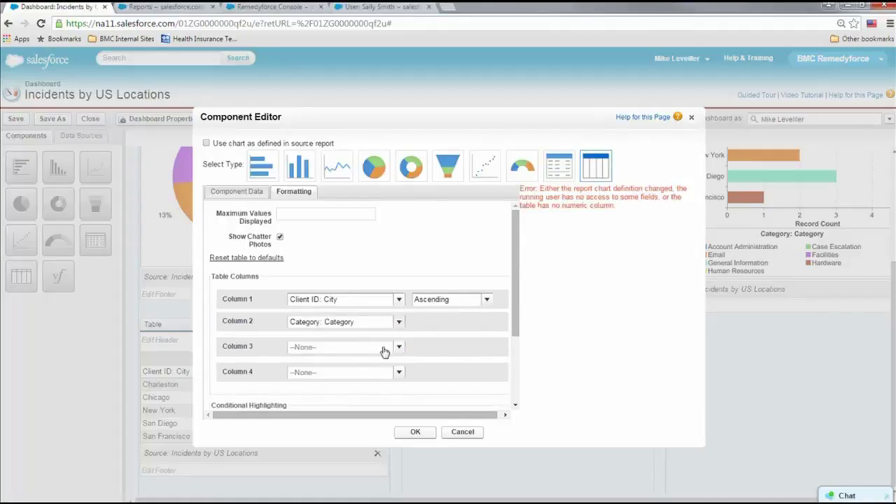
{"action": "left_click", "coordinate": [398, 348]}
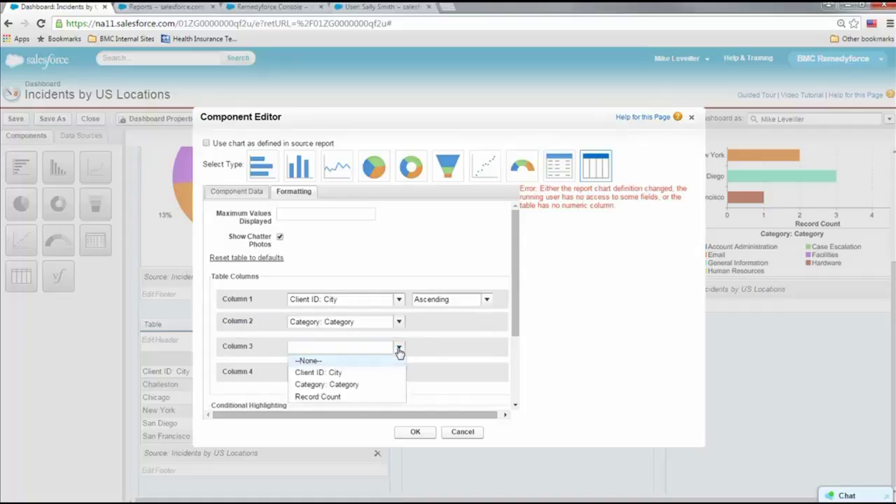
{"action": "left_click", "coordinate": [337, 397]}
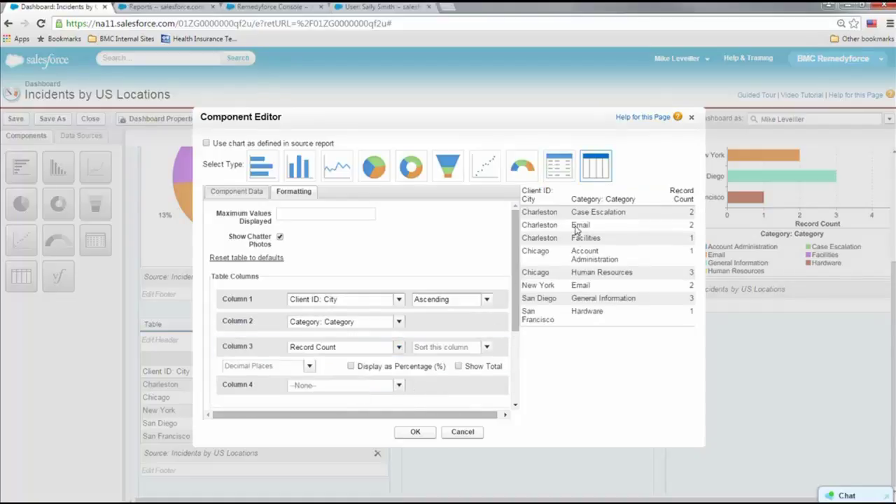
{"action": "scroll", "coordinate": [517, 332], "scroll_direction": "down", "scroll_amount": 1}
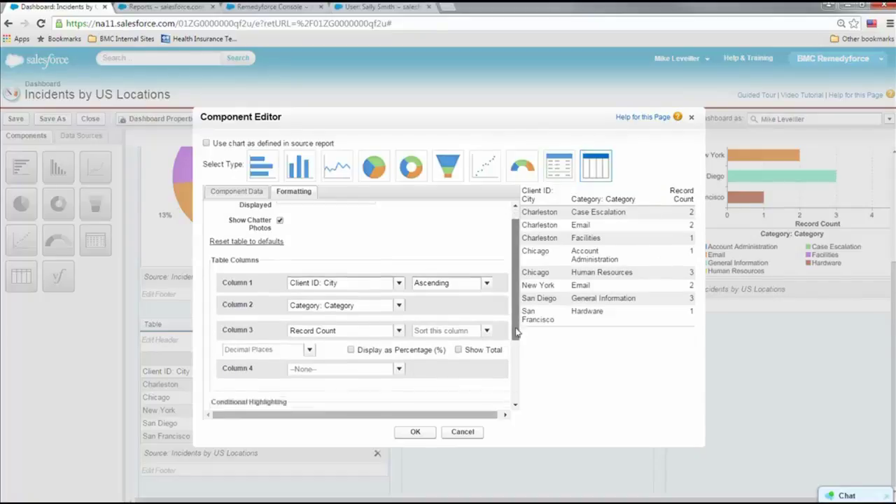
{"action": "left_click_drag", "start_coordinate": [517, 332], "coordinate": [516, 404]}
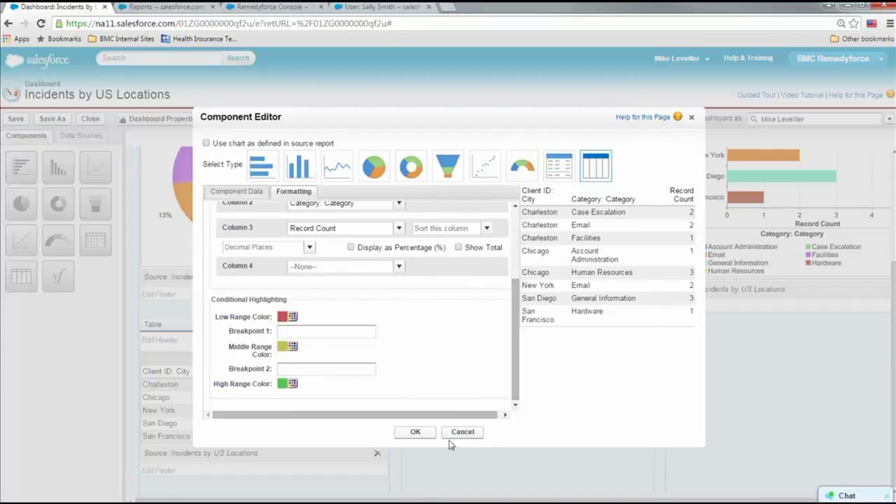
Apply the City, Category and Record Count table columns and save the dashboard.
{"action": "left_click", "coordinate": [417, 433]}
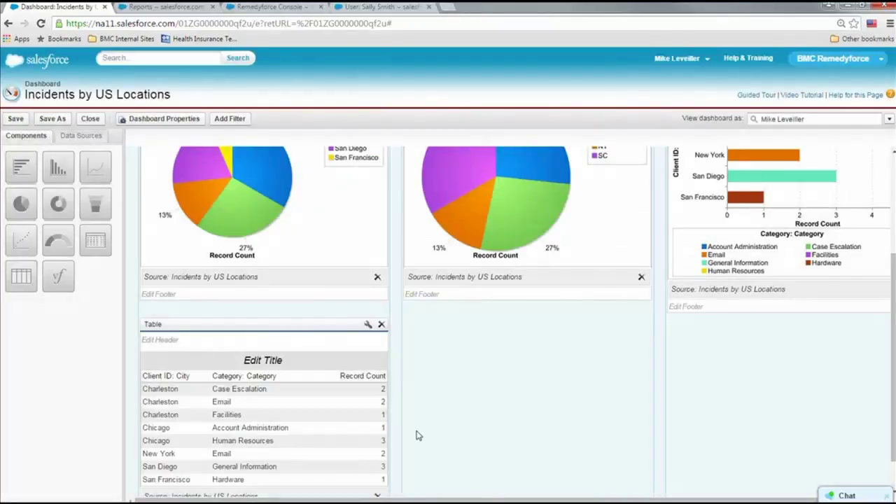
{"action": "scroll", "coordinate": [413, 431], "scroll_direction": "down", "scroll_amount": 1}
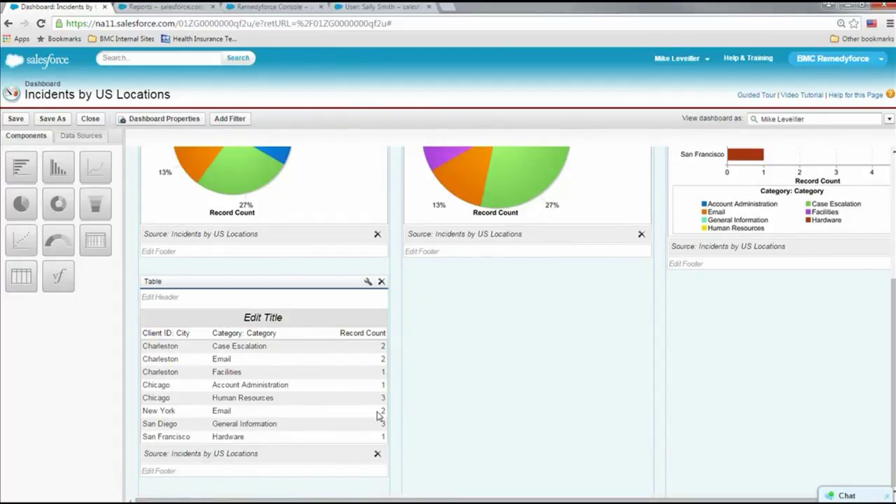
{"action": "scroll", "coordinate": [398, 400], "scroll_direction": "up", "scroll_amount": 3}
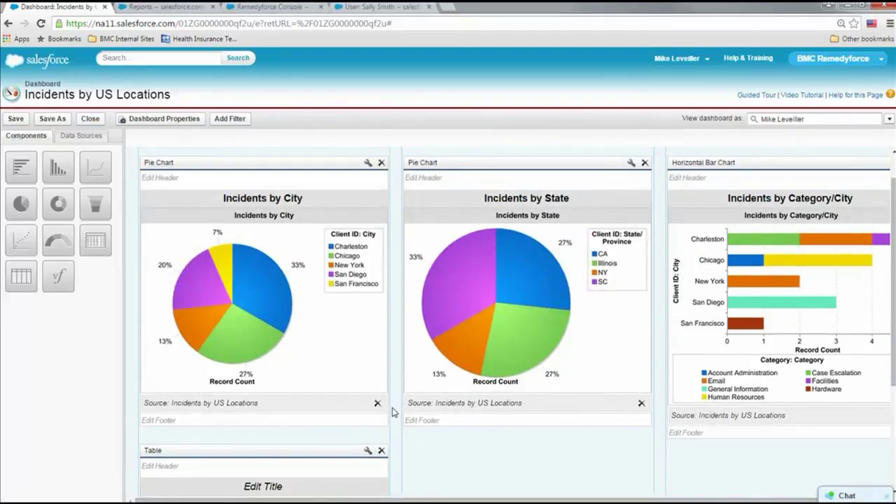
{"action": "left_click", "coordinate": [16, 120]}
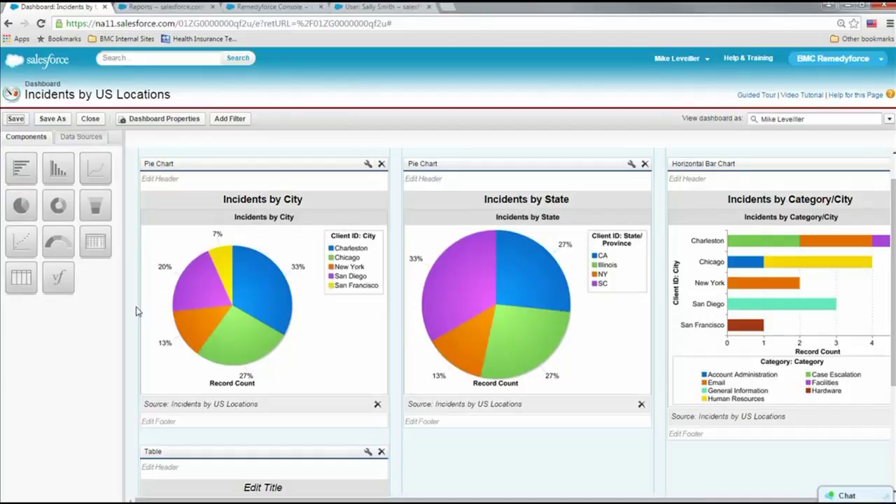
{"action": "left_click", "coordinate": [90, 120]}
Confirm closing the editor and review the finished dashboard's pies, stacked bars and table.
{"action": "left_click", "coordinate": [441, 302]}
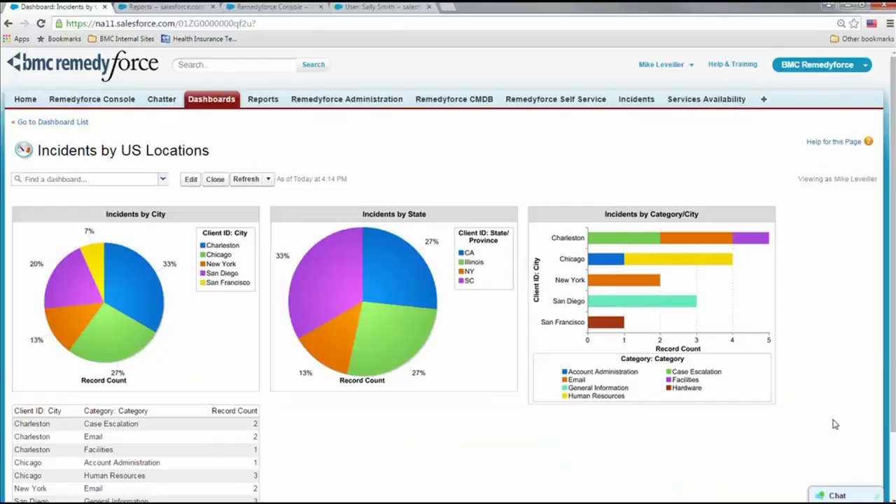
{"action": "scroll", "coordinate": [834, 425], "scroll_direction": "down", "scroll_amount": 2}
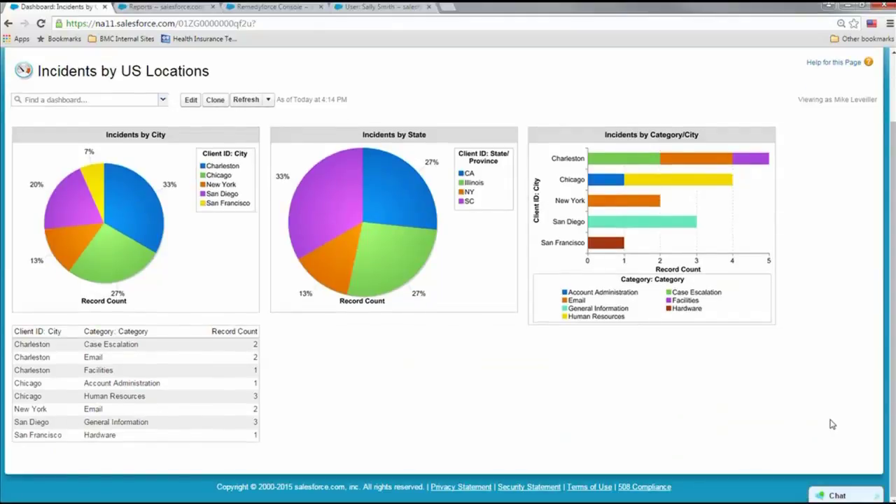